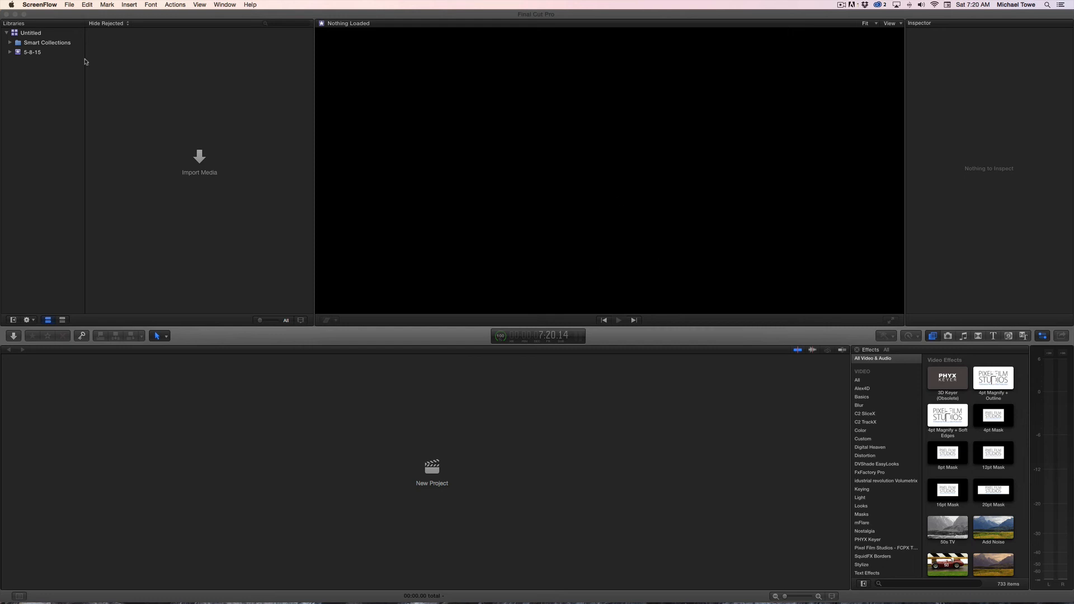
Step: Switch to Finder, open the FCPX Tutorials folder on the M2Dpost3 drive and select its Editor 1 folder
key("super+Tab")
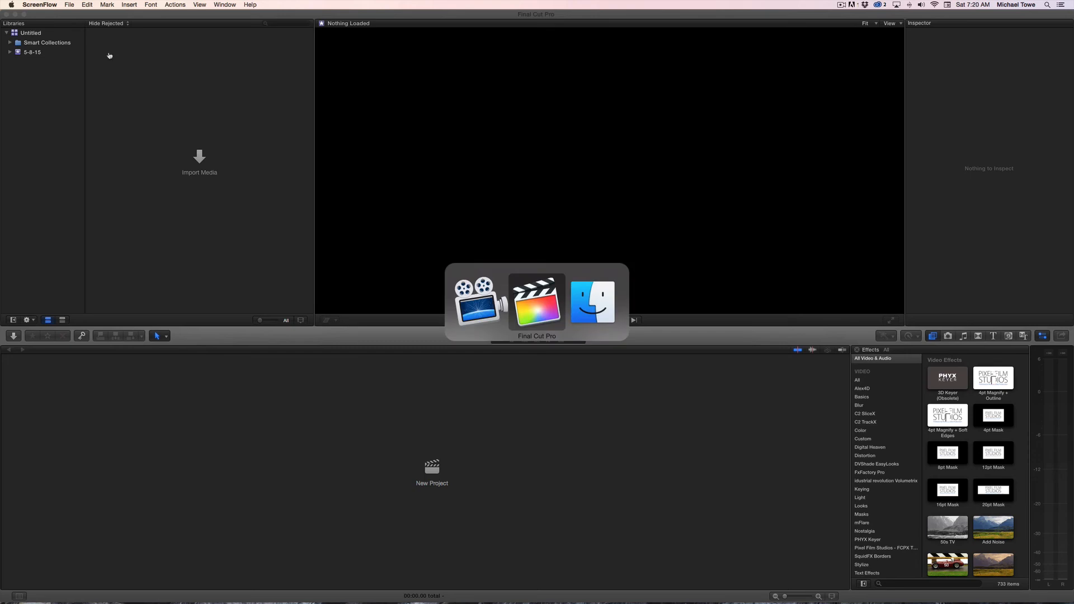
key("super+Tab")
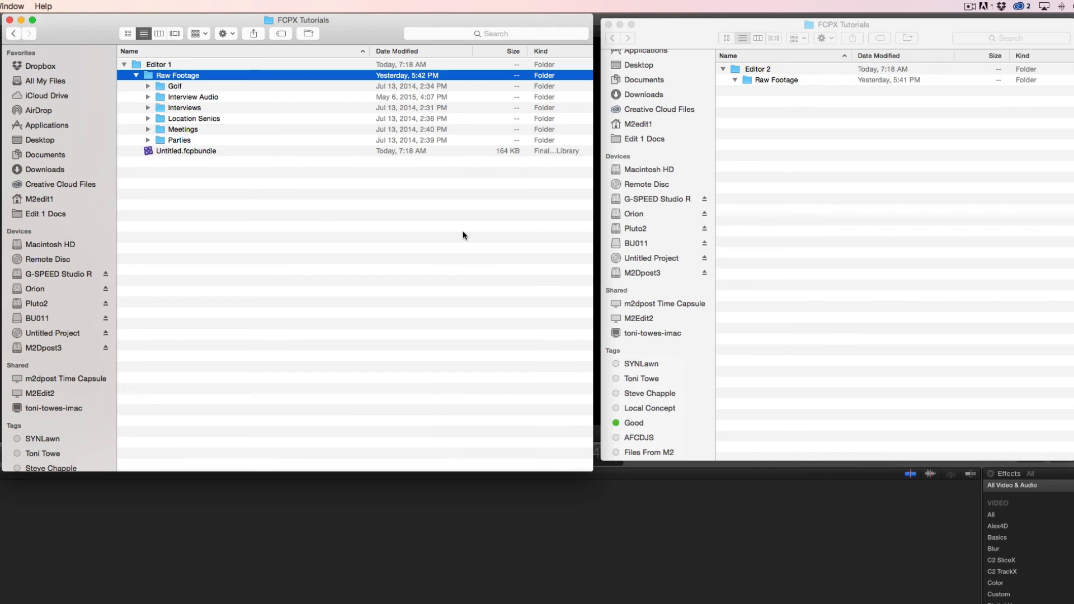
left_click(48, 347)
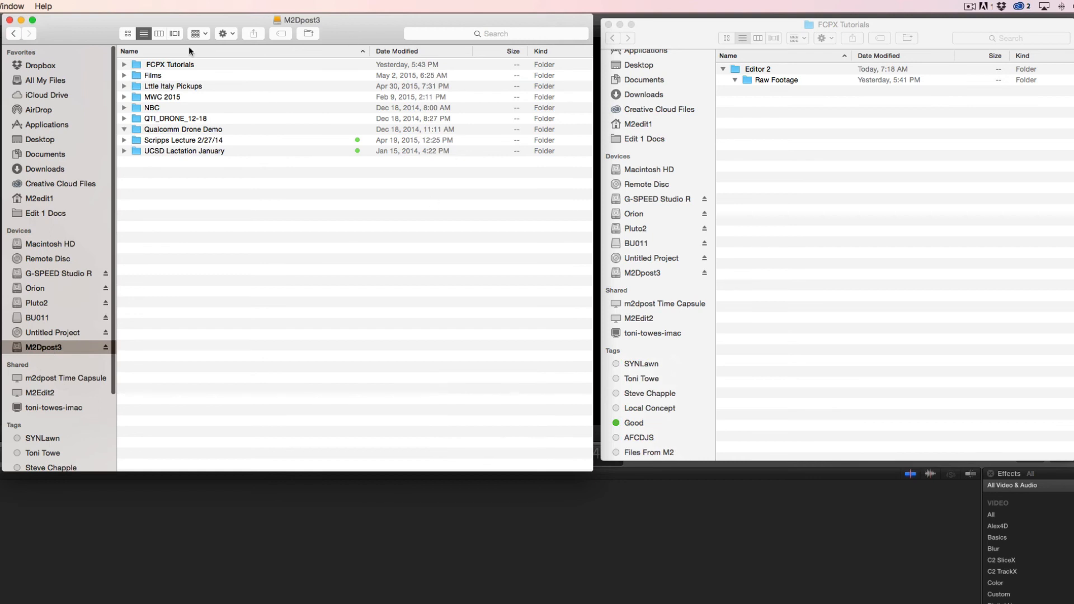
double_click(173, 66)
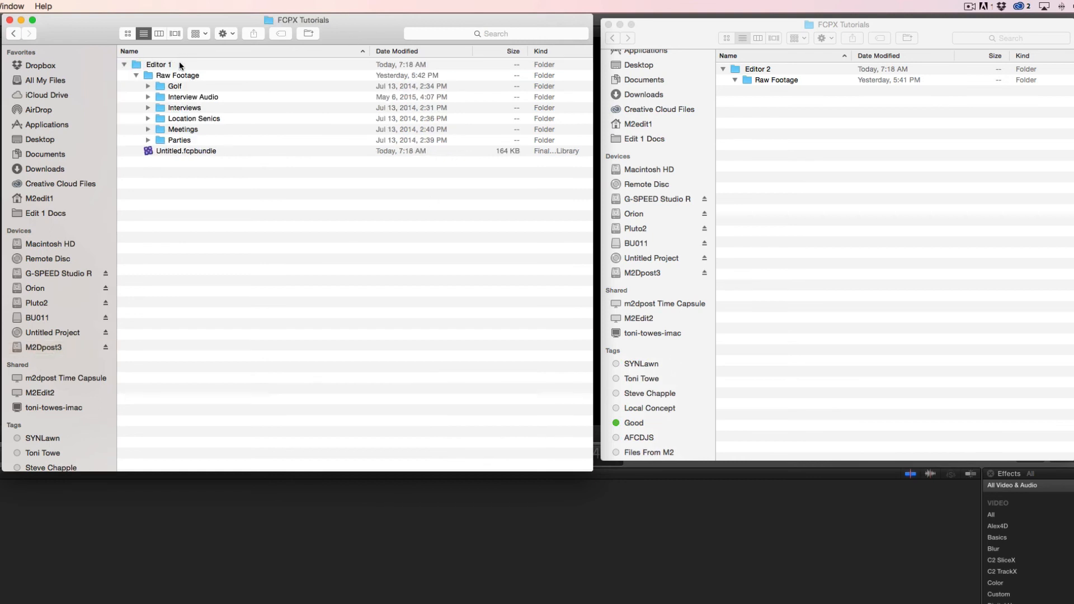
left_click(171, 66)
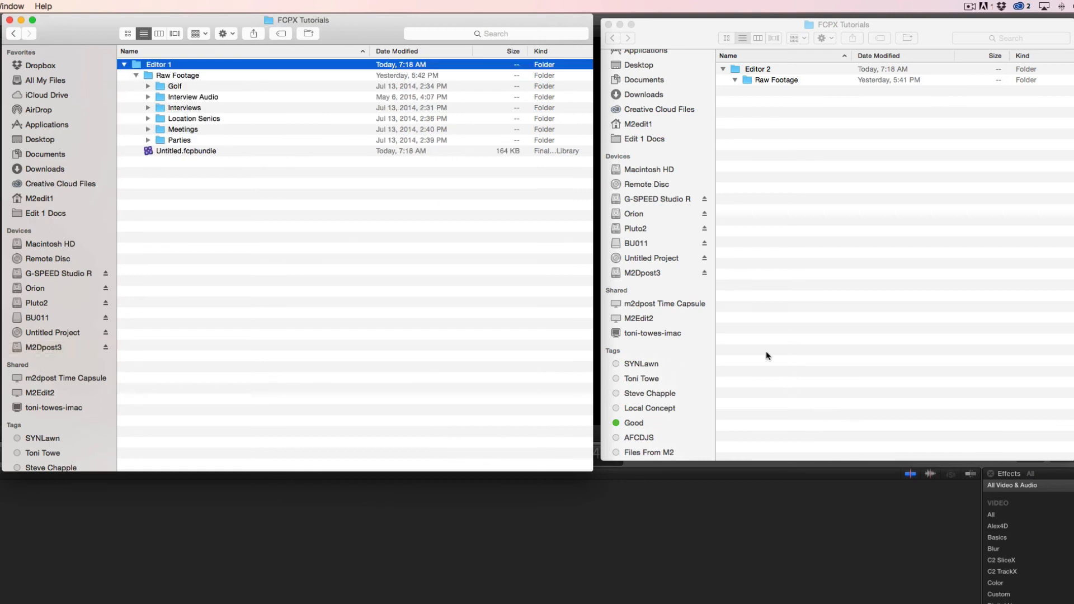
Step: In the second Finder window, open FCPX Tutorials on the G-SPEED Studio R drive and select the Editor 2 folder
left_click(645, 199)
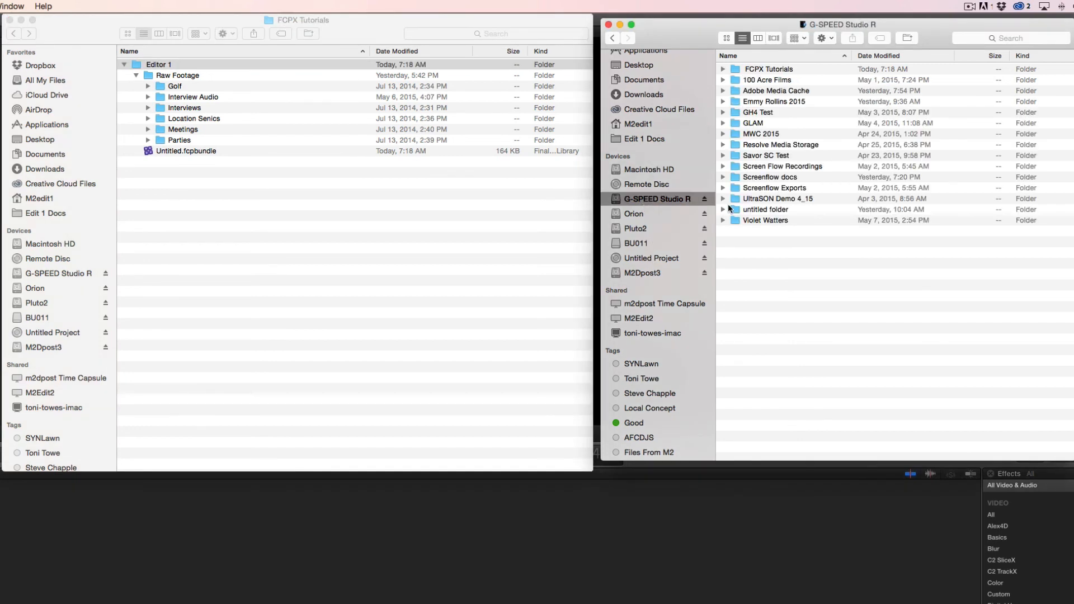
double_click(760, 69)
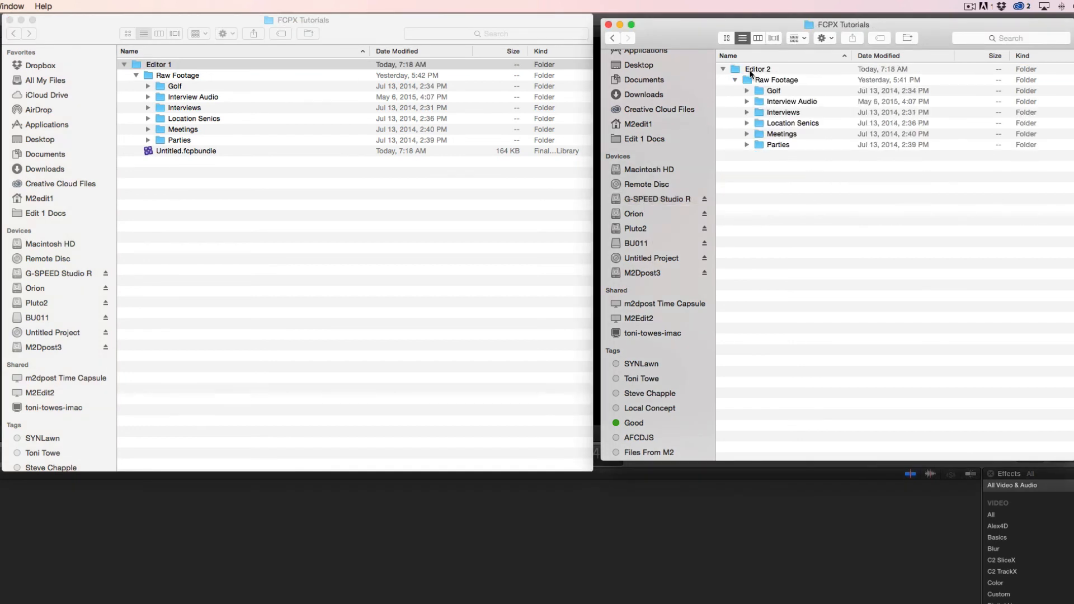
left_click(750, 73)
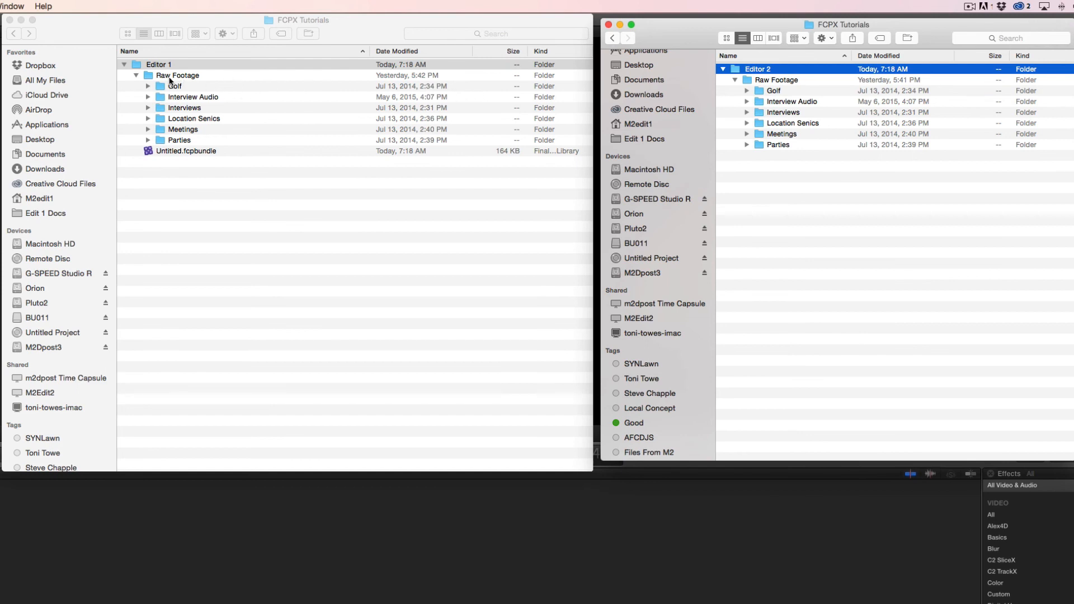
Step: Examine Editor 1's Raw Footage folder and its subfolders, from Golf through Parties, including the contents of Interview Audio
left_click(75, 29)
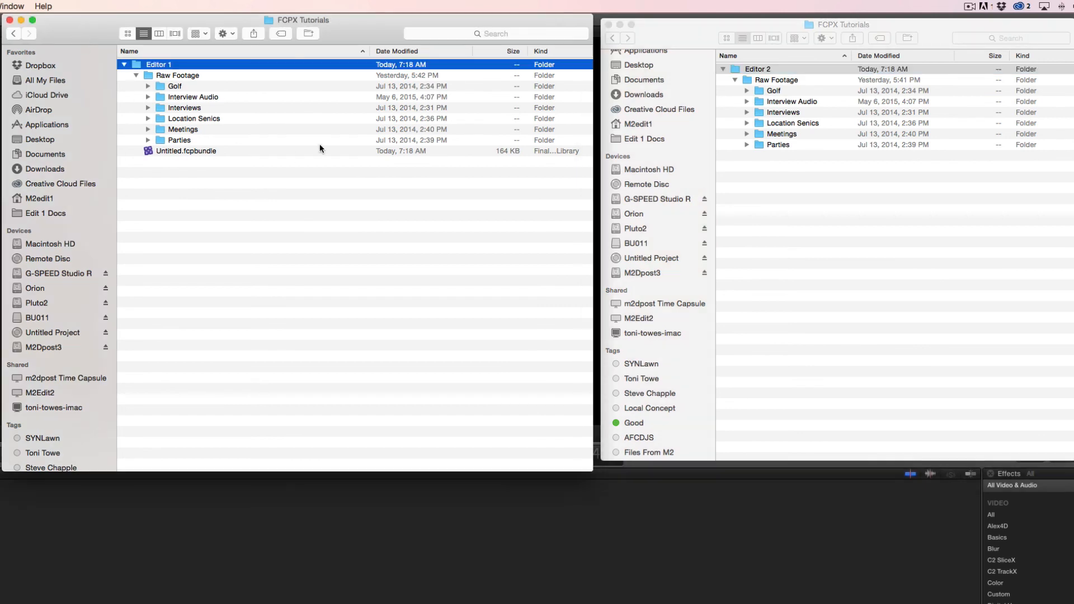
left_click(175, 76)
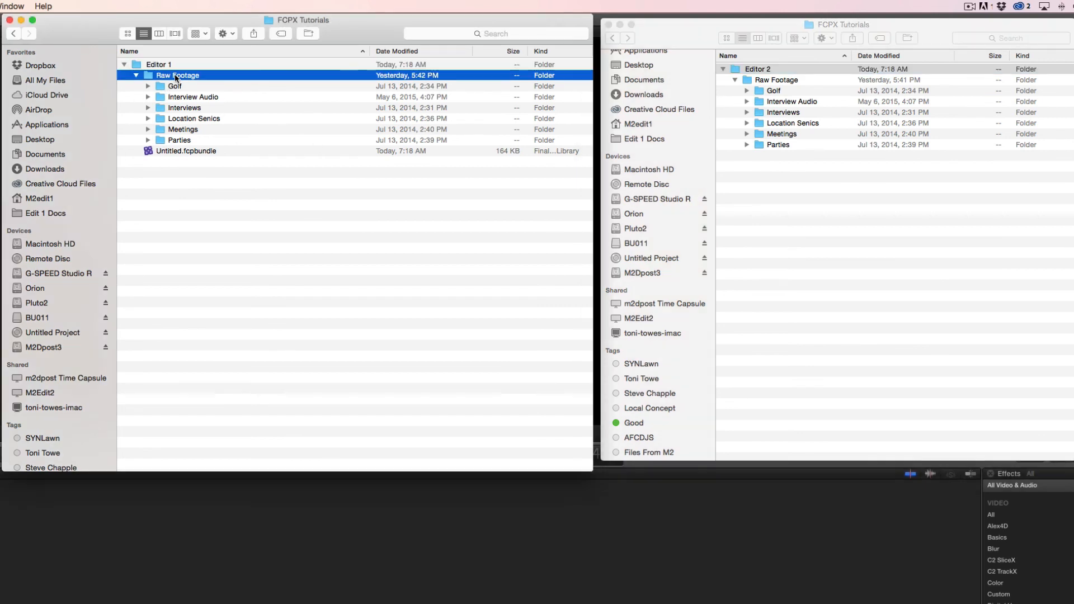
left_click(176, 87)
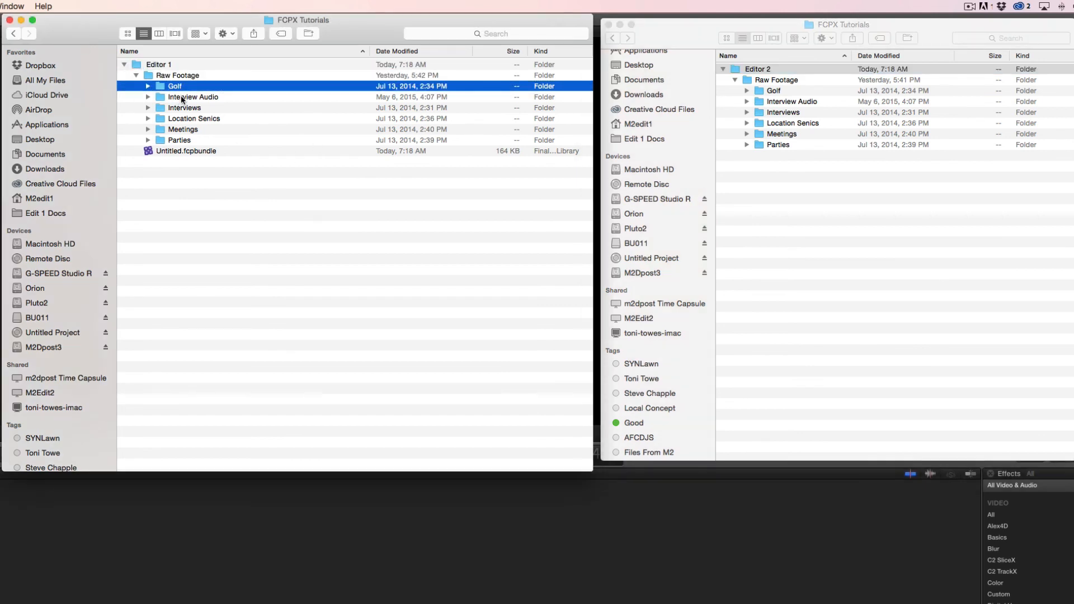
left_click(180, 97)
left_click(183, 108)
left_click(189, 119)
left_click(188, 130)
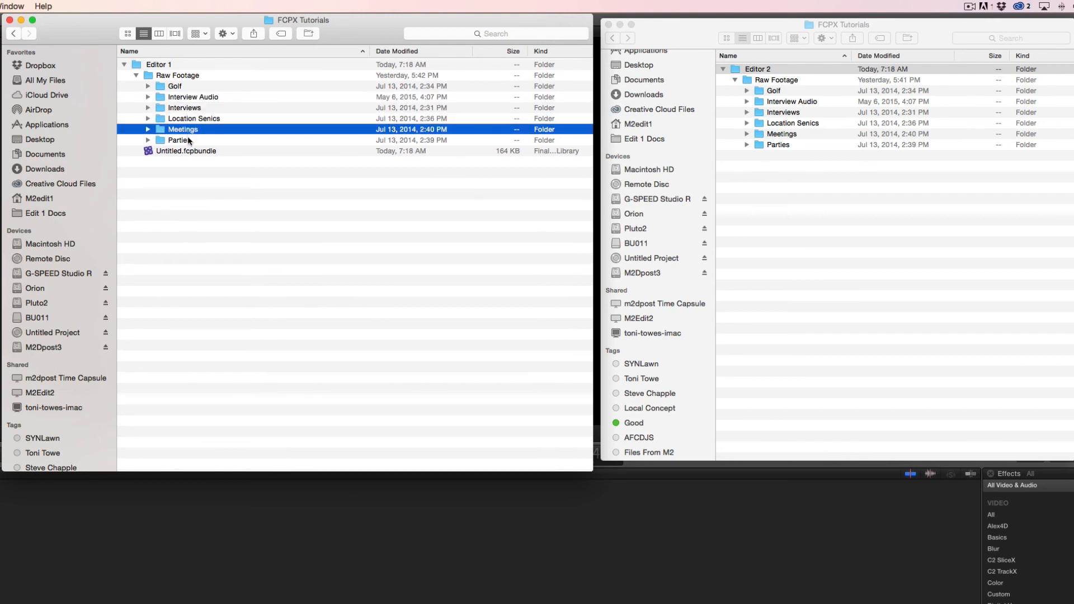
left_click(174, 142)
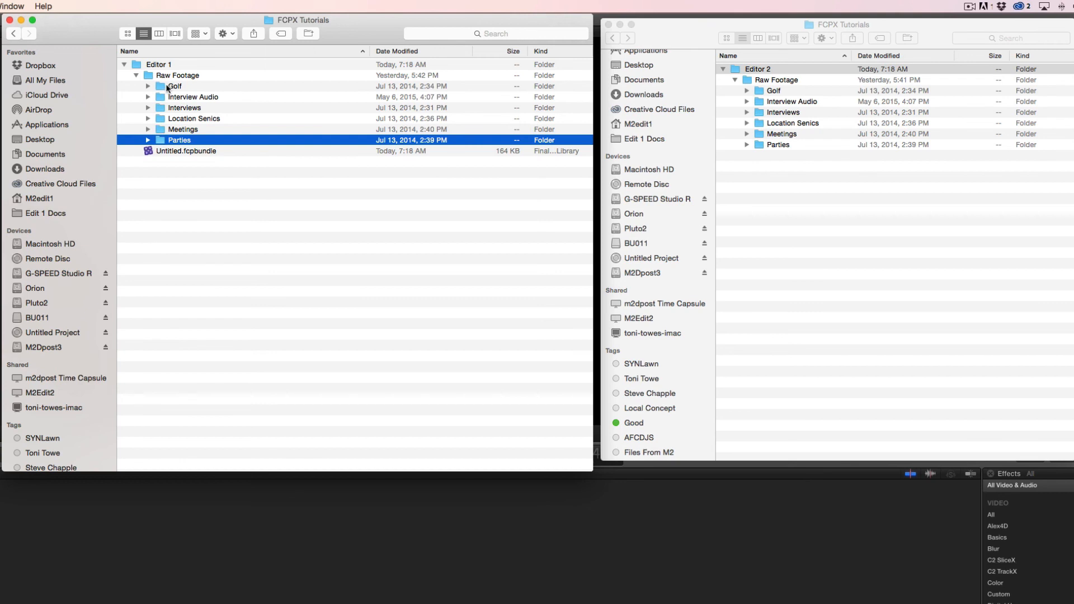
left_click(179, 85)
left_click(193, 108)
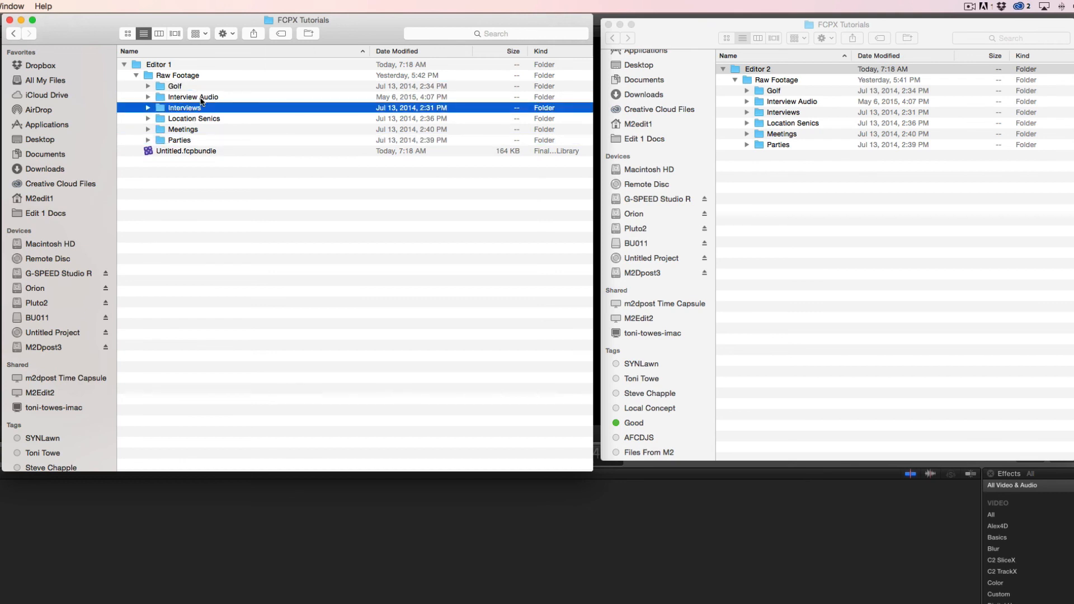
left_click(196, 98)
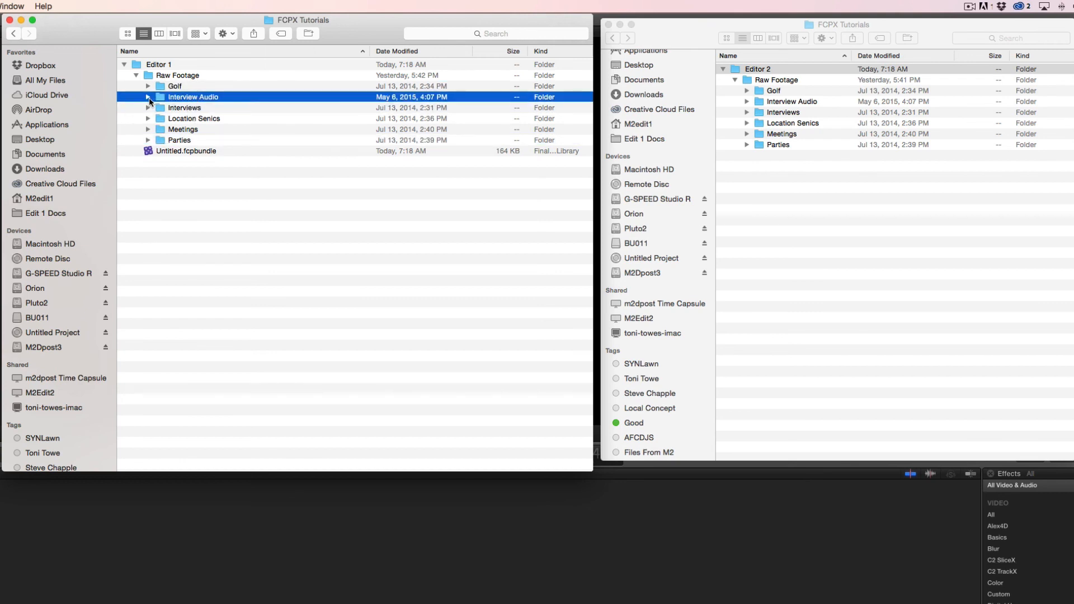
left_click(148, 97)
left_click(148, 97)
left_click(197, 118)
left_click(191, 130)
left_click(190, 140)
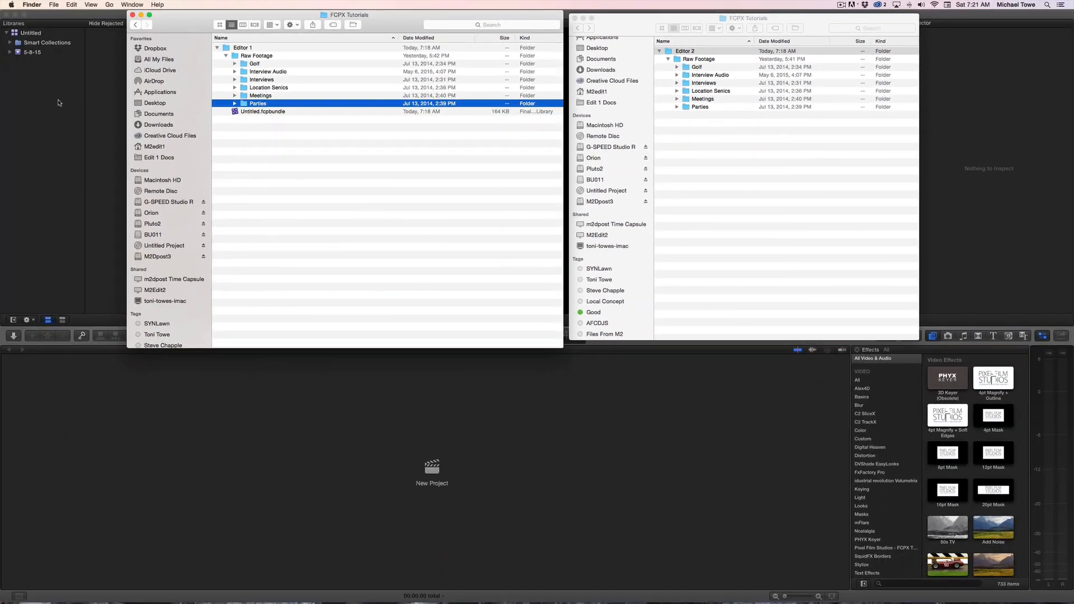
Step: Switch to Final Cut Pro and create a library named Editor 1 in M2Dpost3's FCPX Tutorials > Editor 1 folder
left_click(58, 100)
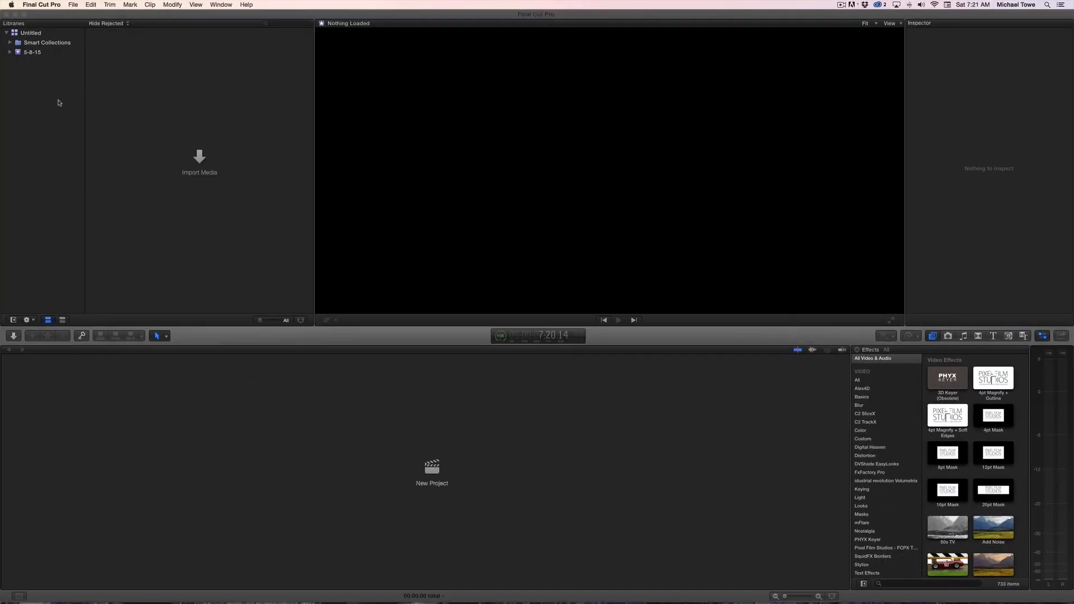
left_click(74, 5)
mouse_move(101, 15)
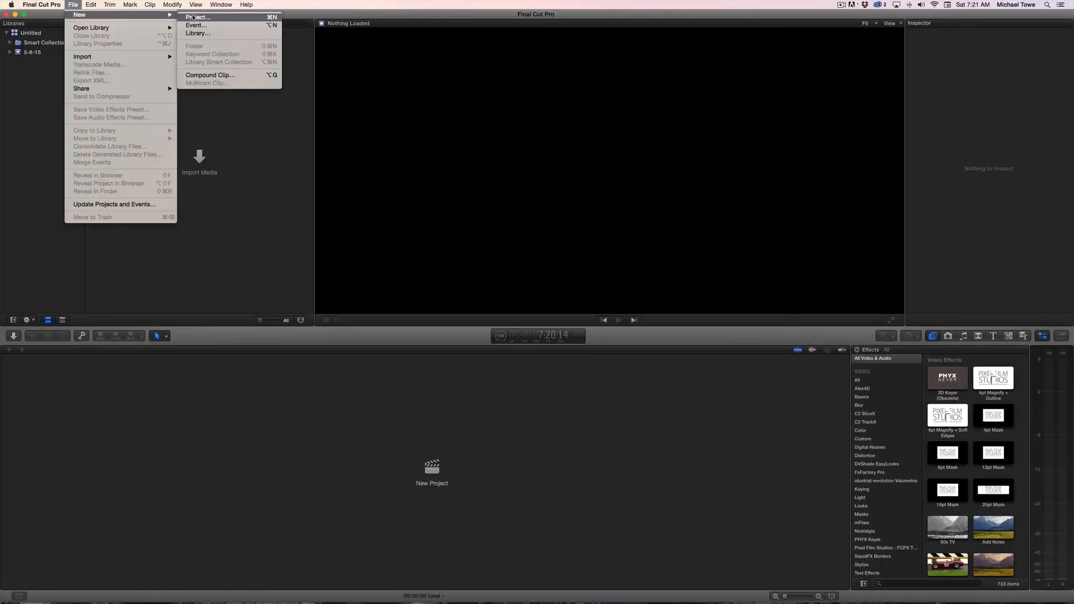
left_click(197, 34)
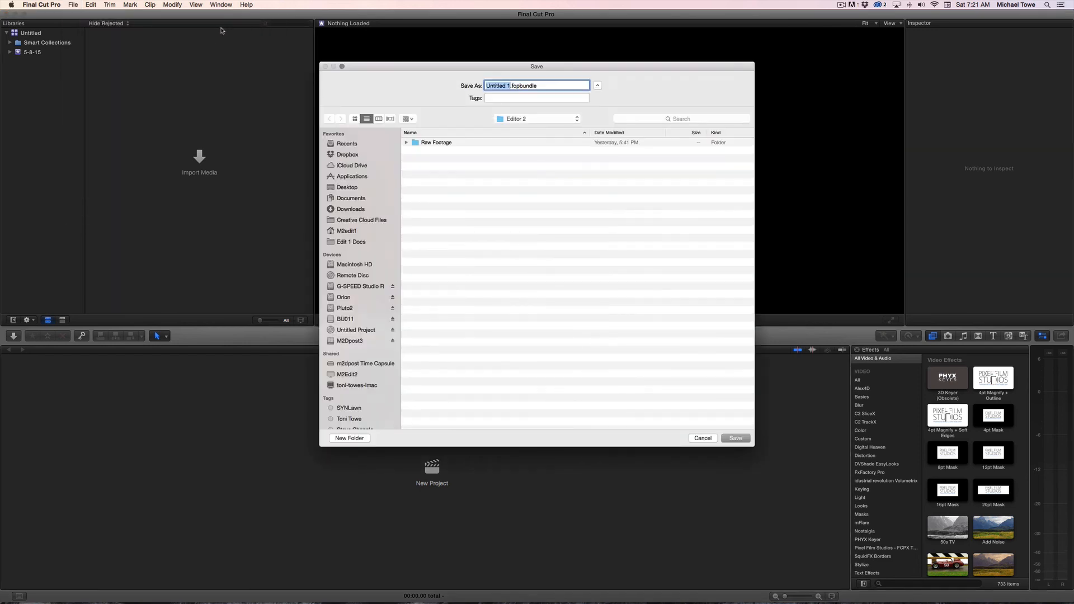
left_click(352, 342)
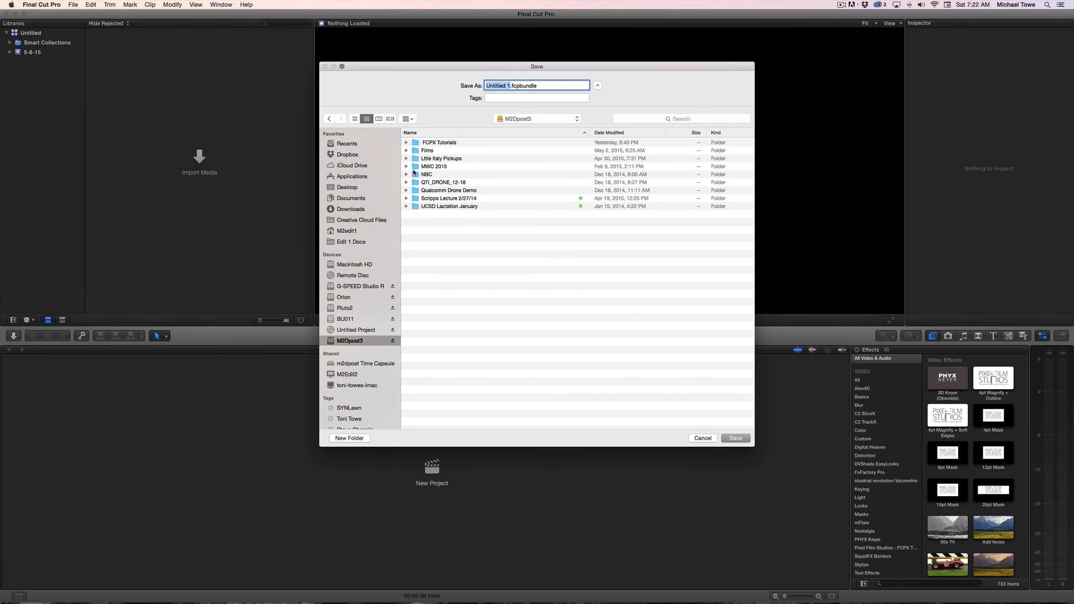
double_click(429, 143)
double_click(430, 143)
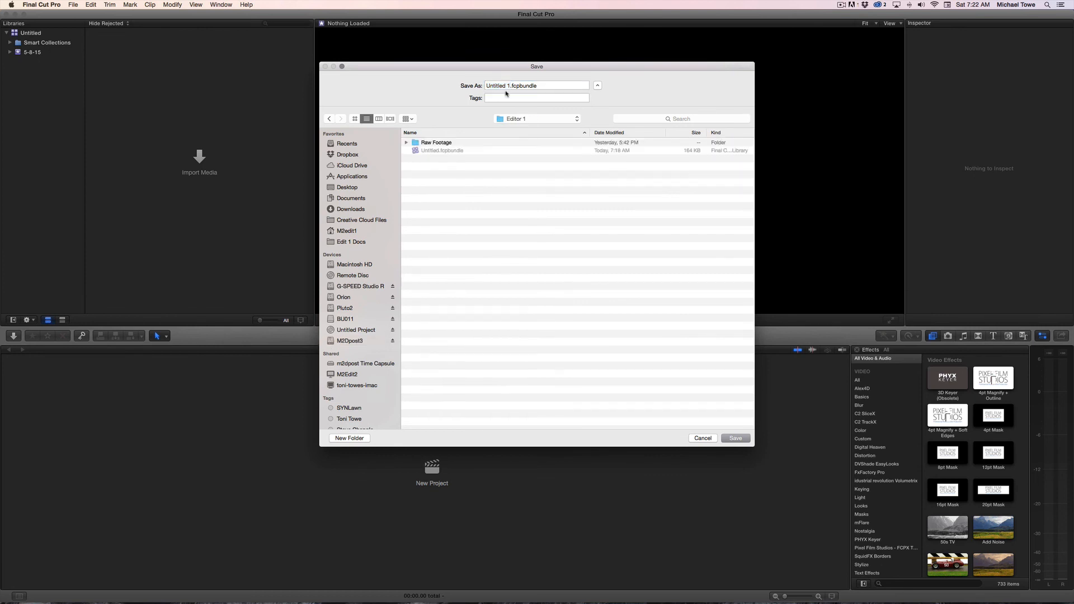
key("Tab")
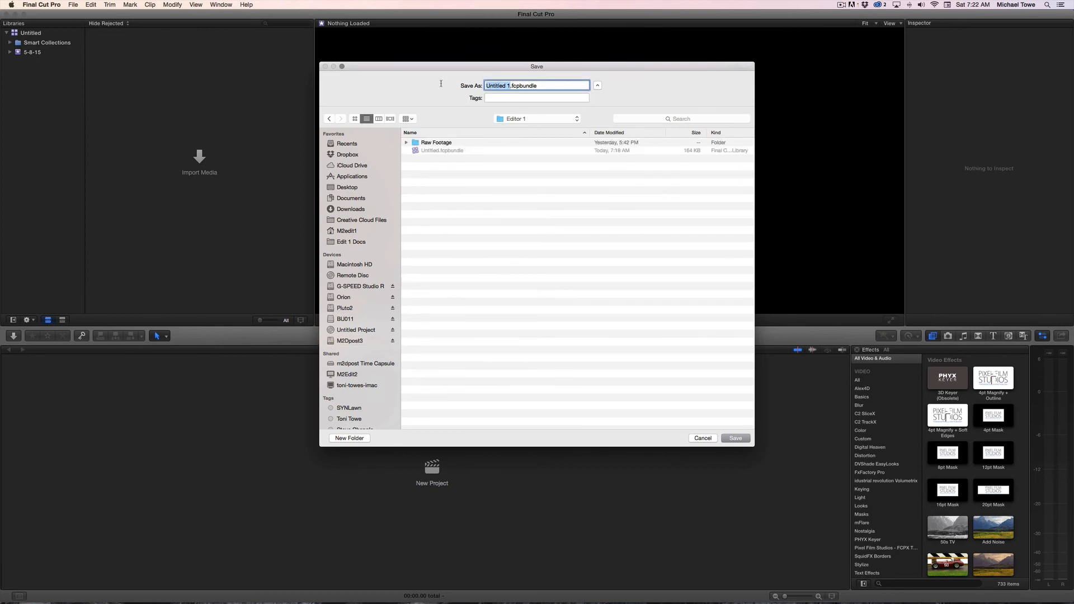
type("Editor 1")
key("Return")
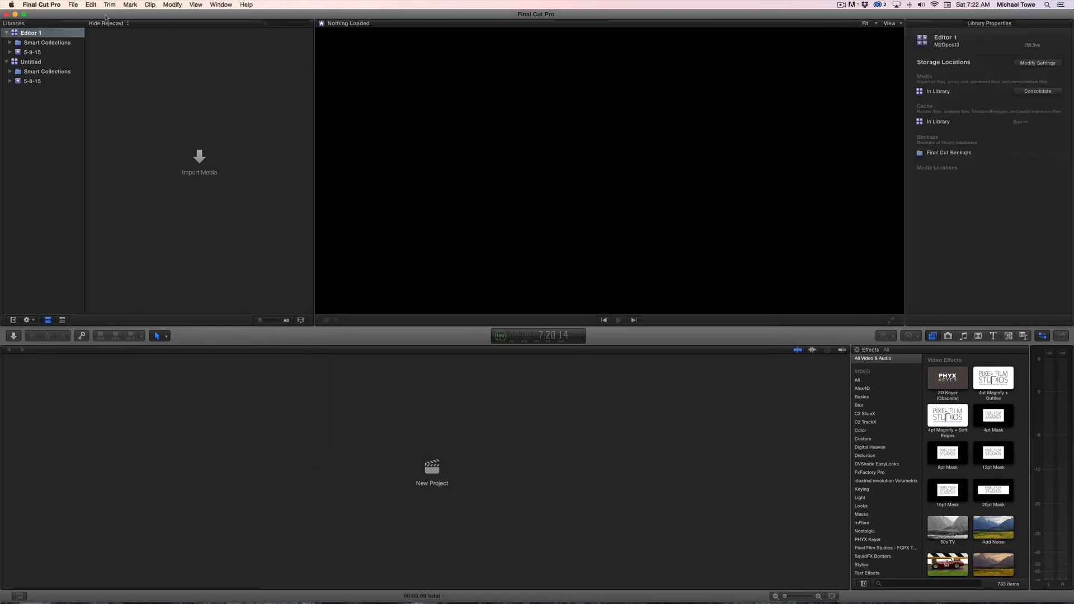
Step: Rename the new library's default event as Editor 1 and close the Untitled library
left_click(33, 34)
left_click(33, 34)
left_click(32, 53)
left_click(31, 53)
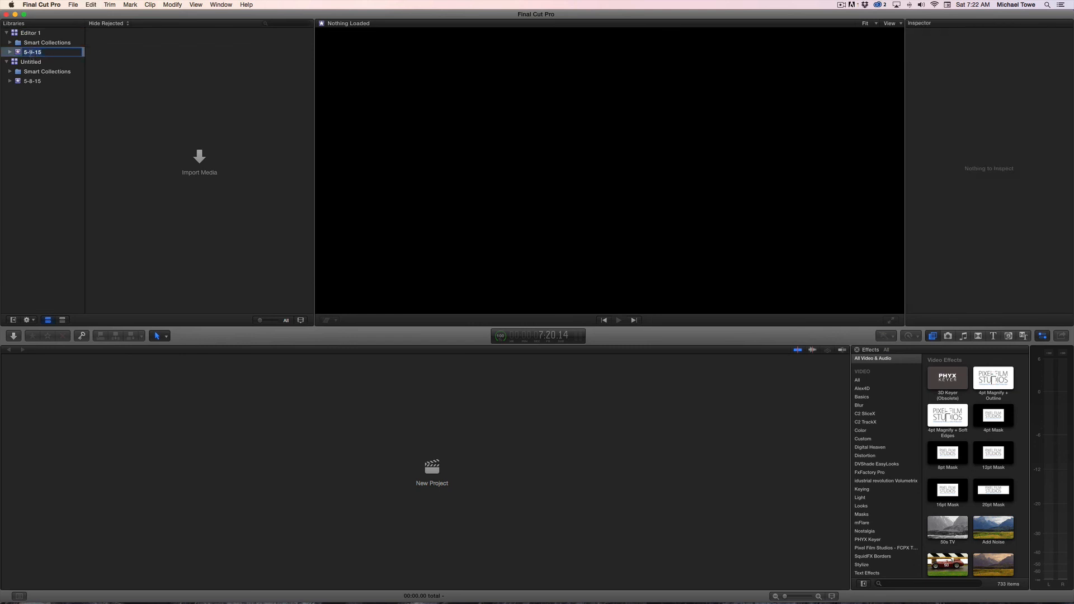
type("Editor 1")
key("Return")
left_click(25, 63)
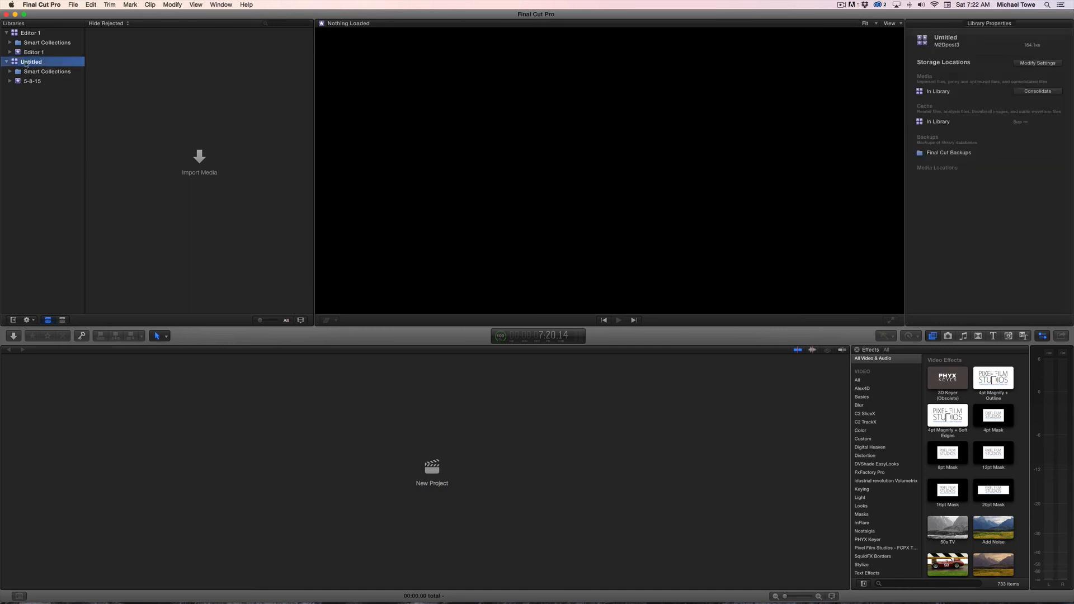
key("super+w")
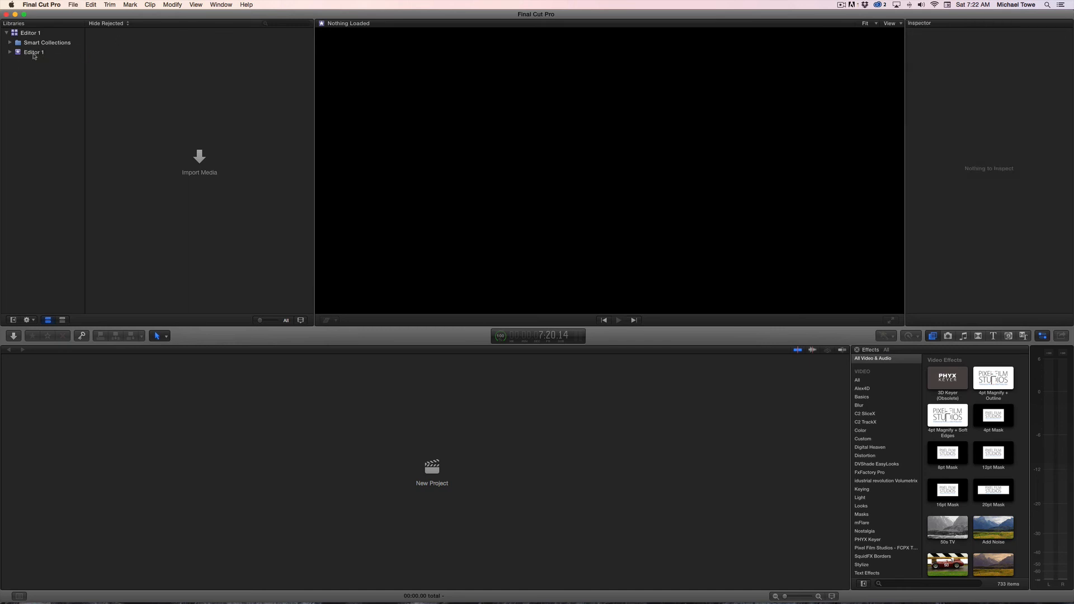
Step: Start a media import into the Editor 1 event and browse M2Dpost3 to FCPX Tutorials > Editor 1 > Raw Footage
left_click(33, 55)
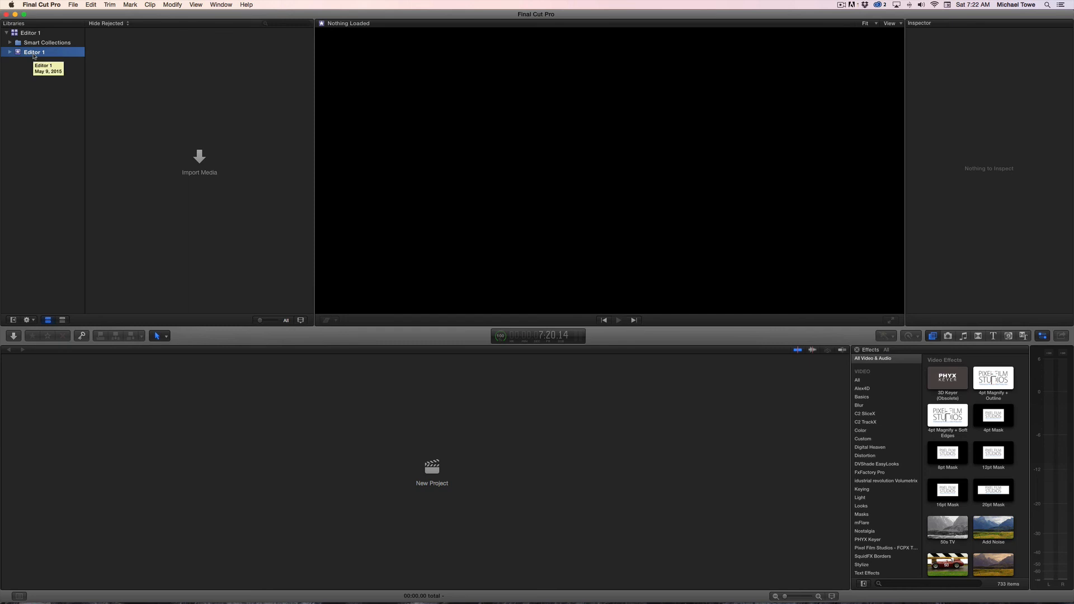
left_click(203, 161)
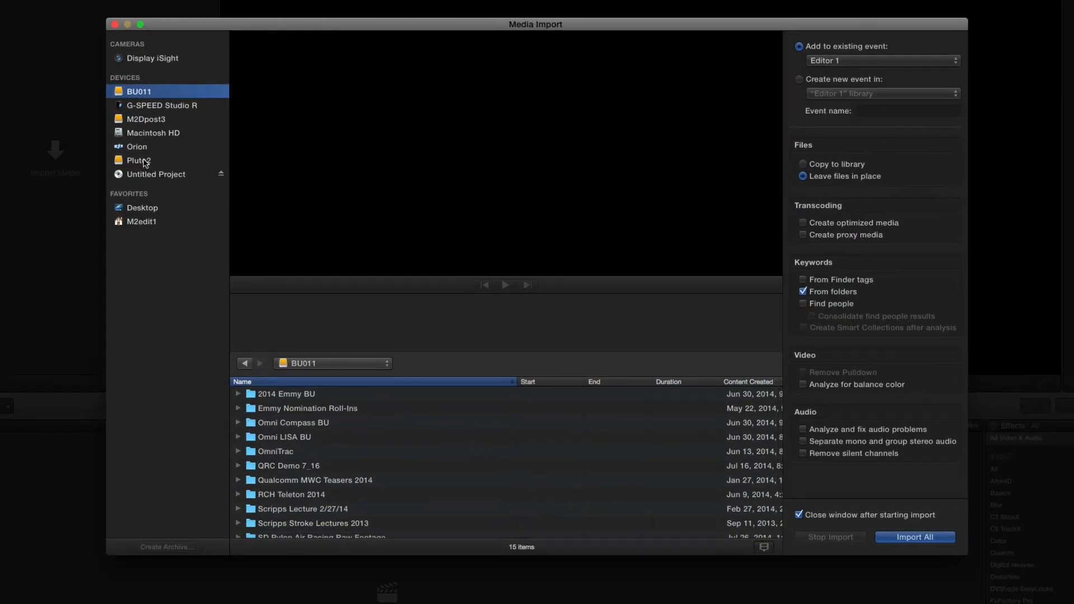
left_click(157, 120)
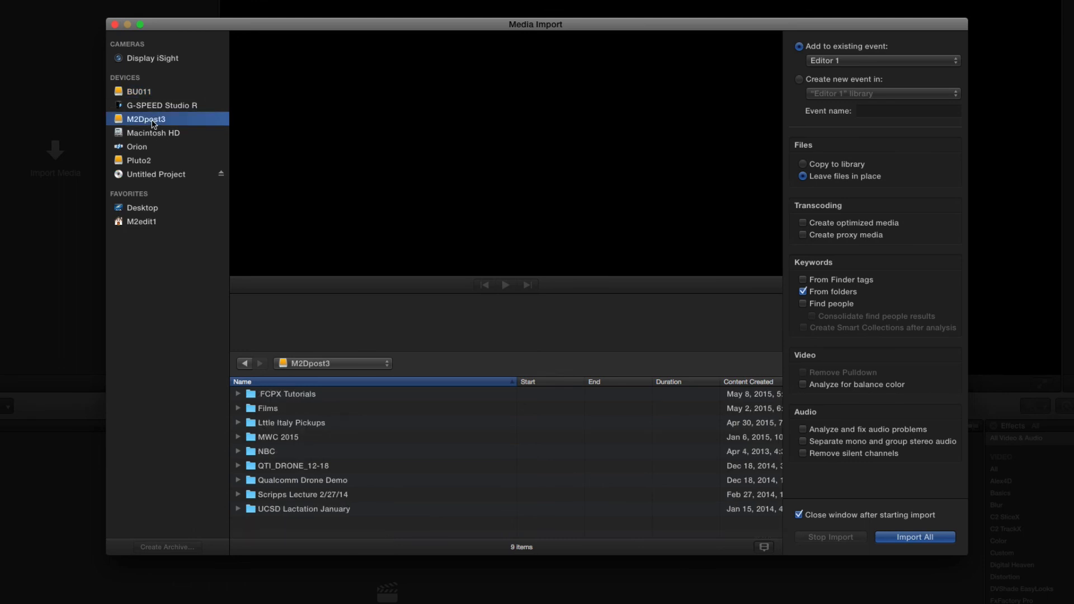
left_click(297, 396)
double_click(297, 395)
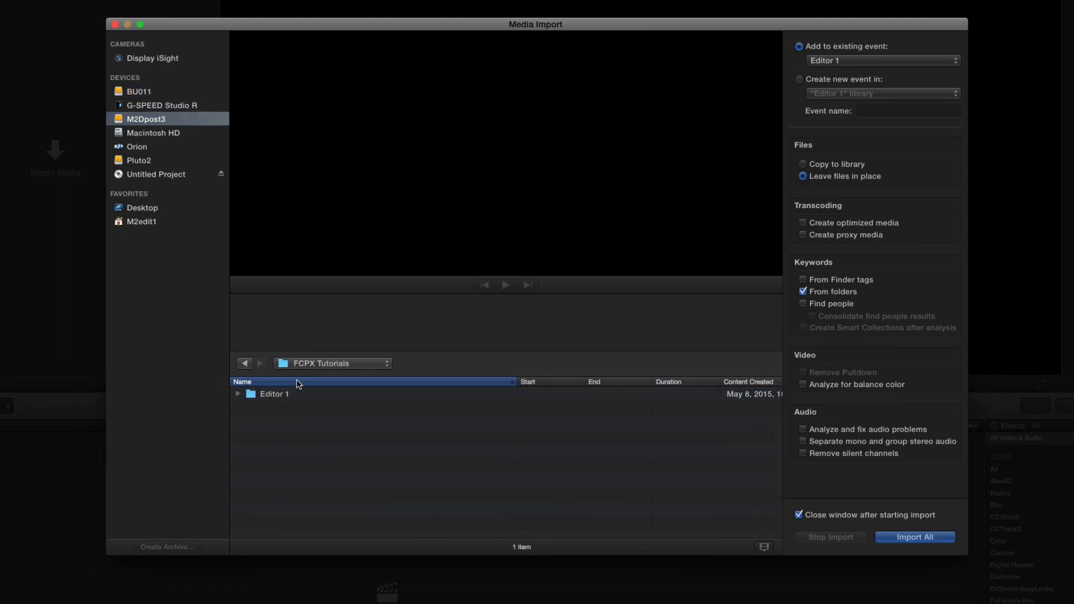
double_click(255, 397)
double_click(250, 410)
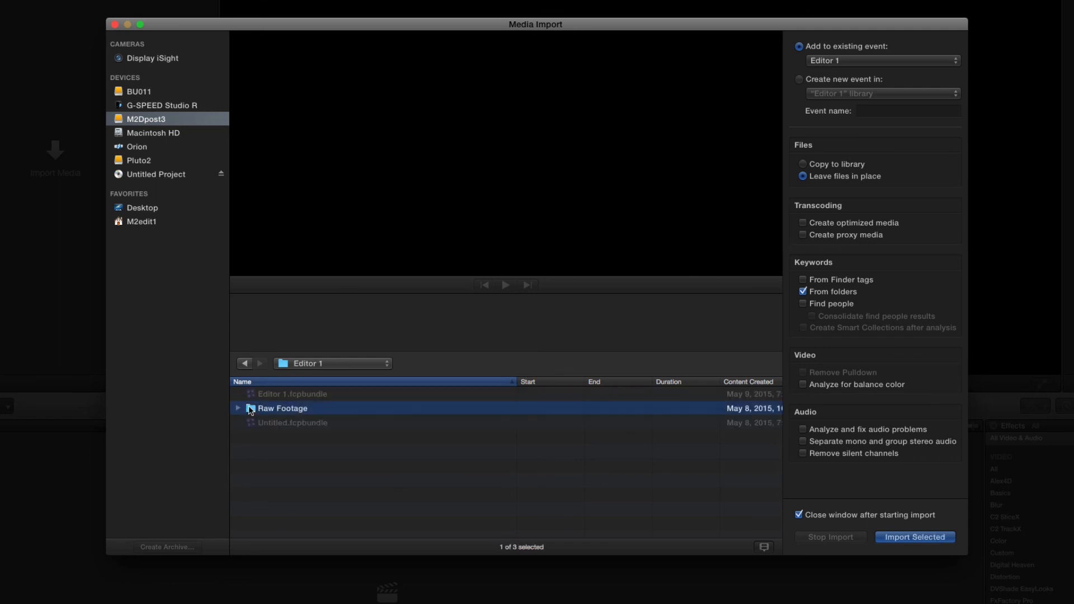
Step: Select all the Raw Footage subfolders, from Golf through Parties, and import them into the Editor 1 event
left_click(257, 397)
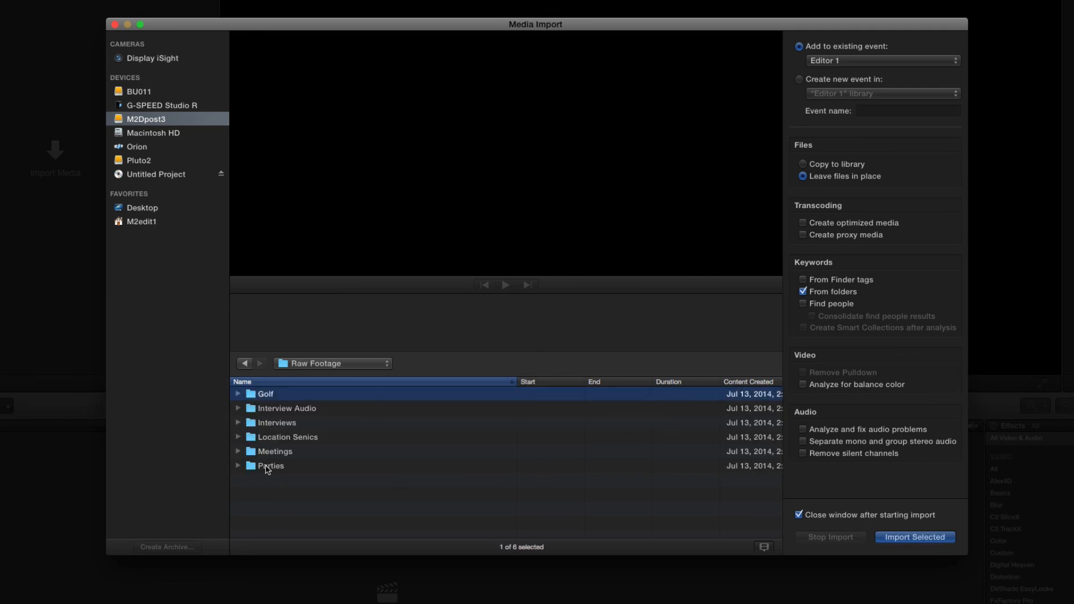
left_click(268, 469)
left_click(267, 396)
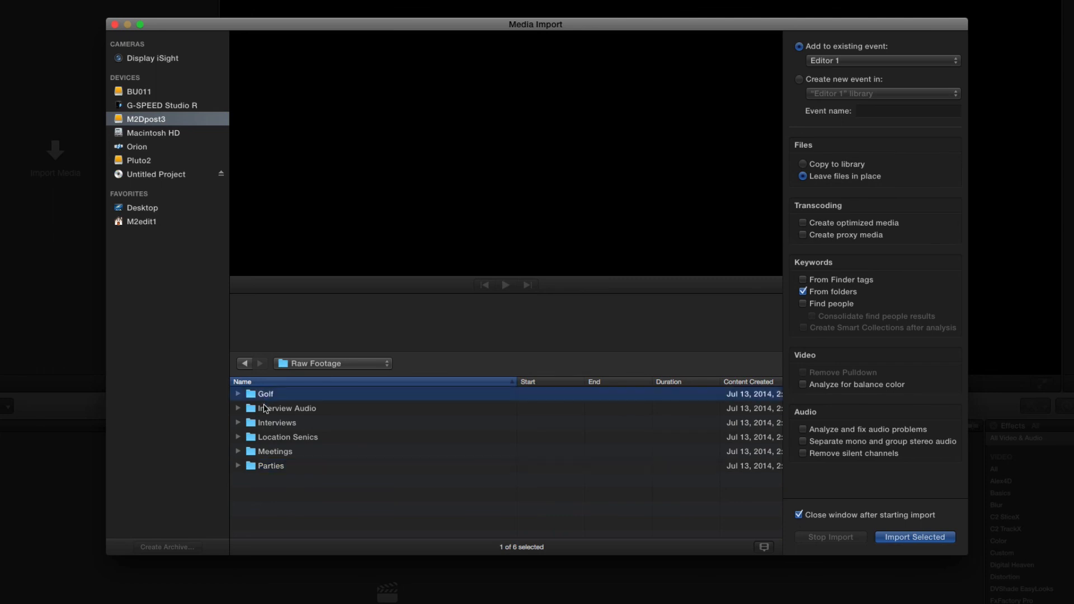
left_click(270, 468, "shift")
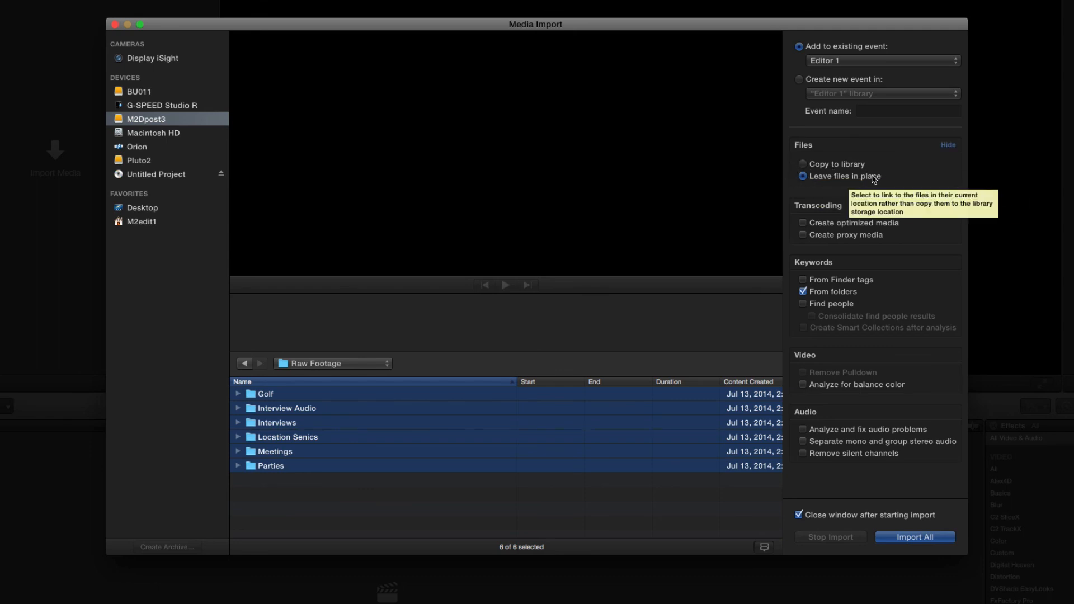
left_click(915, 537)
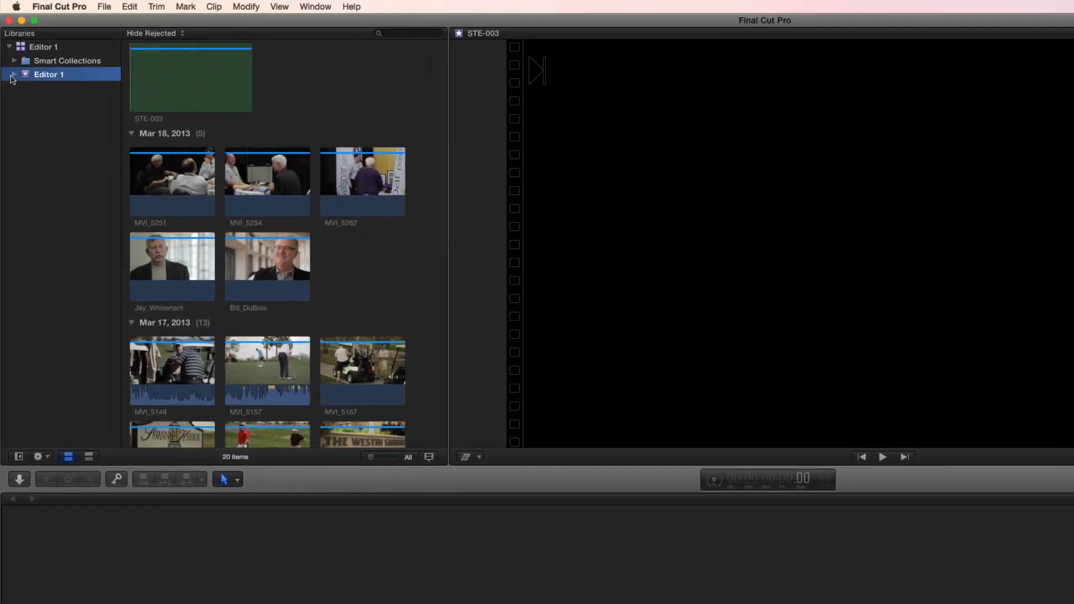
Step: Examine the clips in the Editor 1 event's keyword collections, from Golf through Parties, and collapse the Editor 1 library
left_click(14, 74)
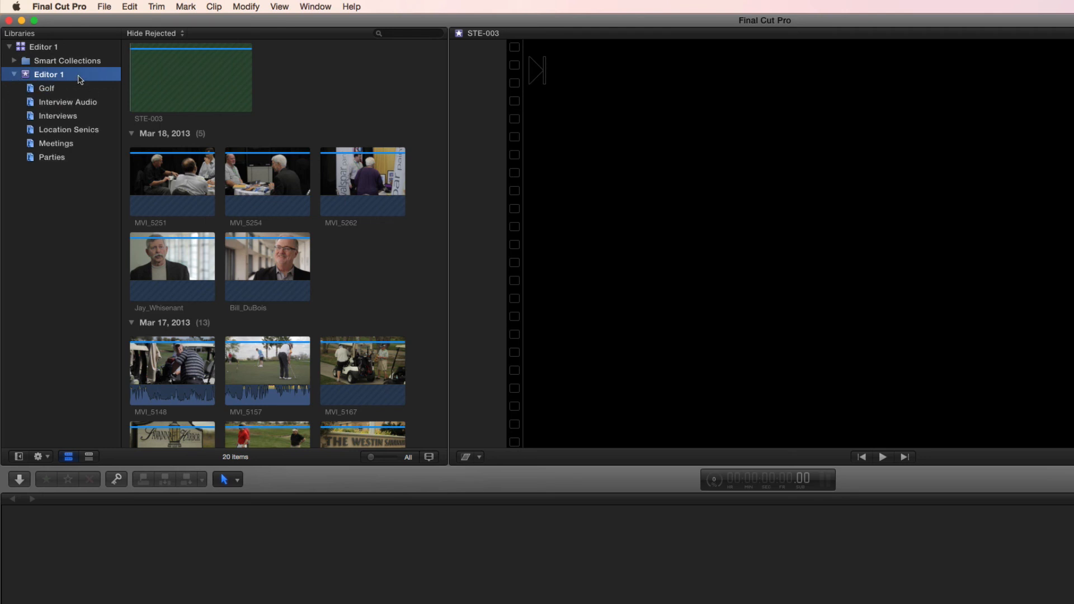
left_click(42, 89)
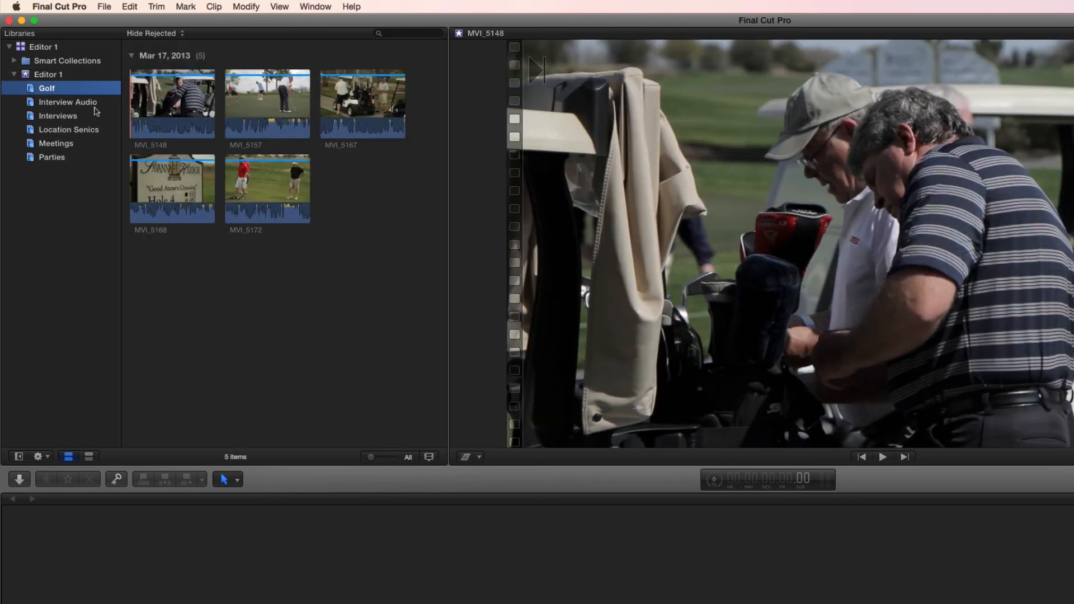
left_click(57, 103)
left_click(55, 116)
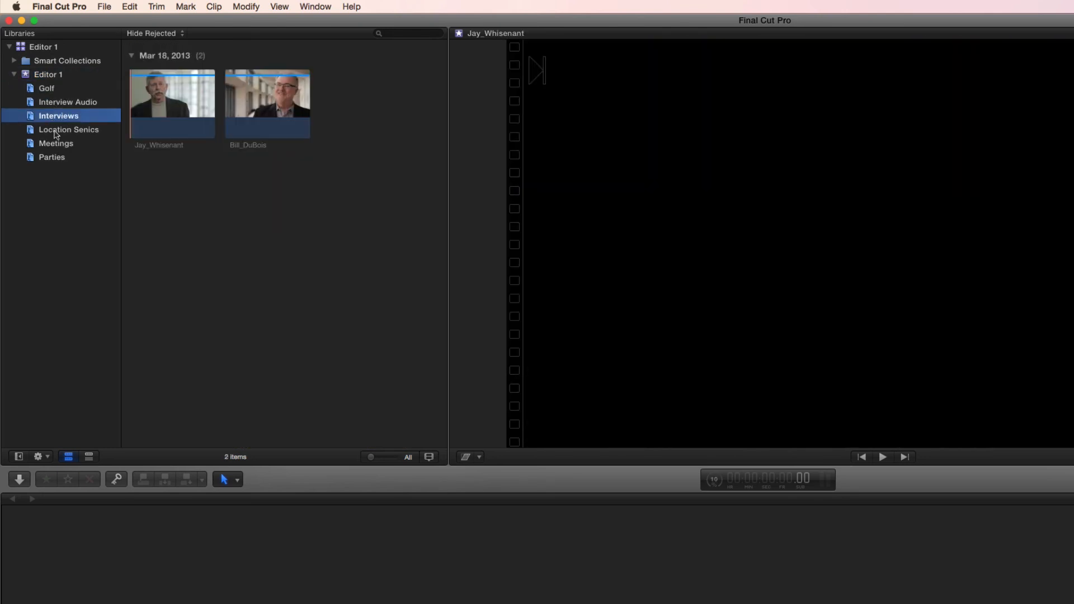
left_click(56, 129)
left_click(53, 144)
left_click(50, 159)
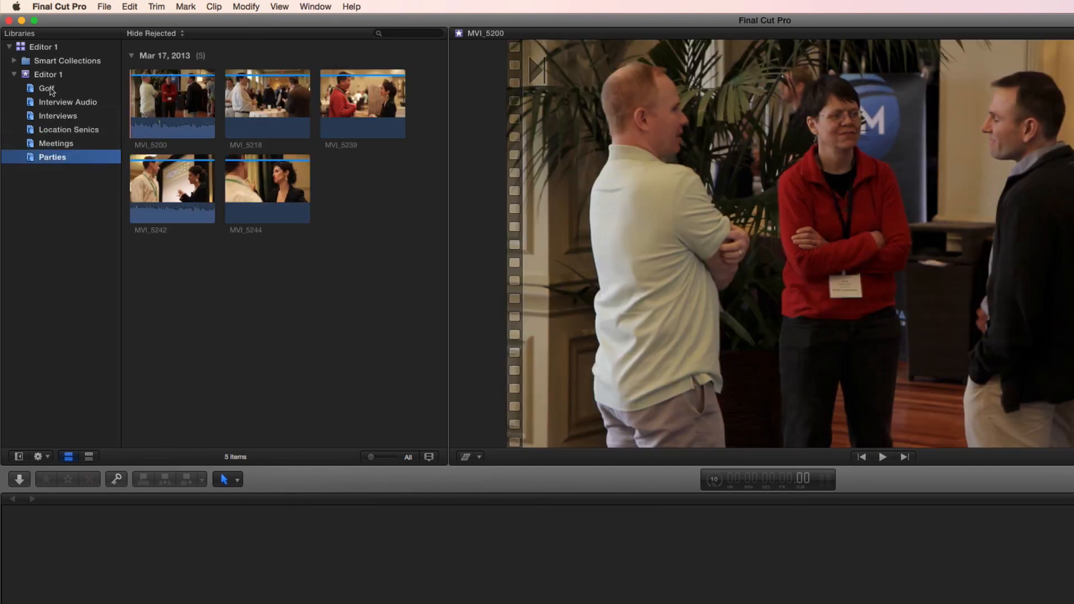
left_click(52, 91)
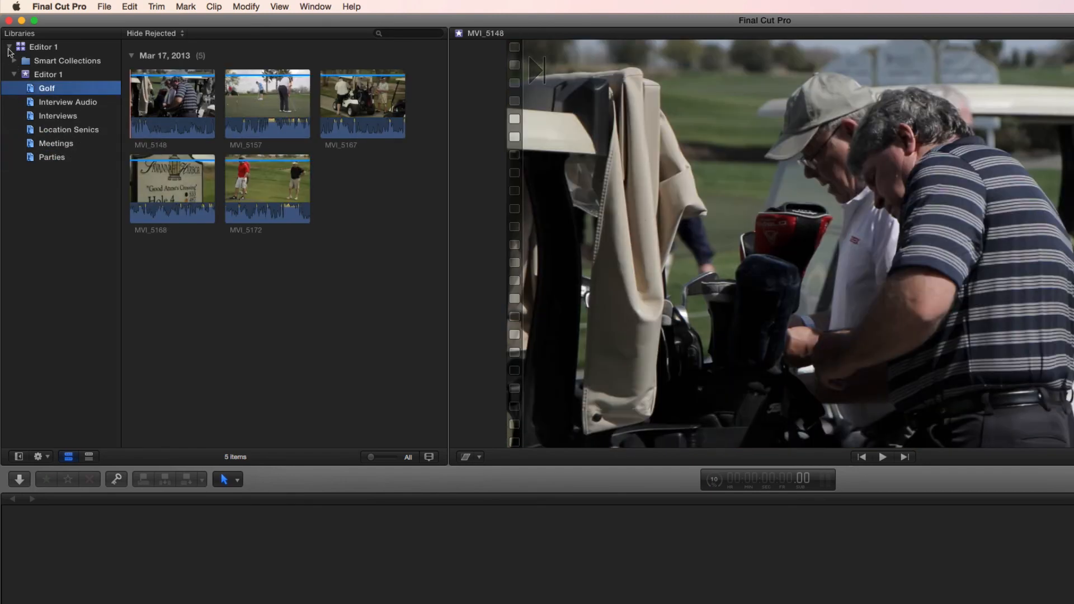
left_click(9, 47)
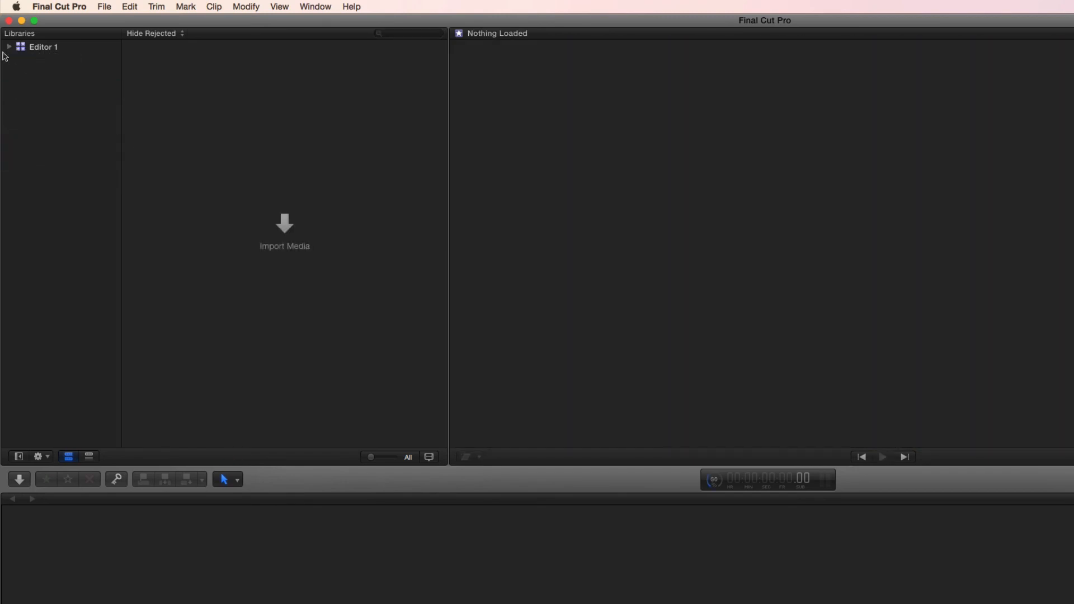
Step: Start a new library and set its save location to G-SPEED Studio R > FCPX Tutorials > Editor 2
left_click(103, 8)
mouse_move(118, 23)
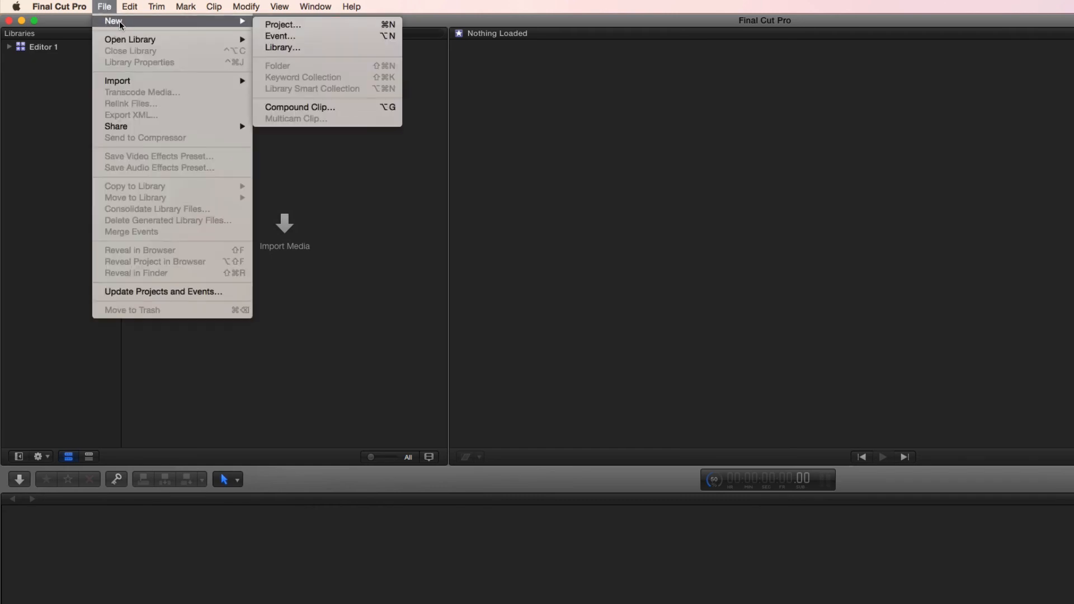
left_click(279, 48)
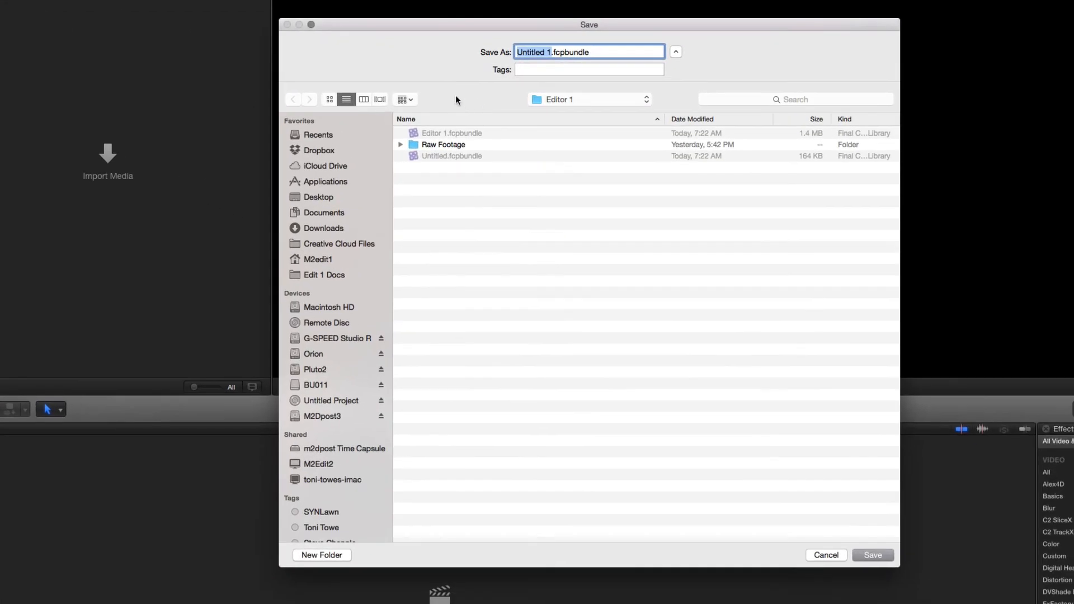
left_click(339, 338)
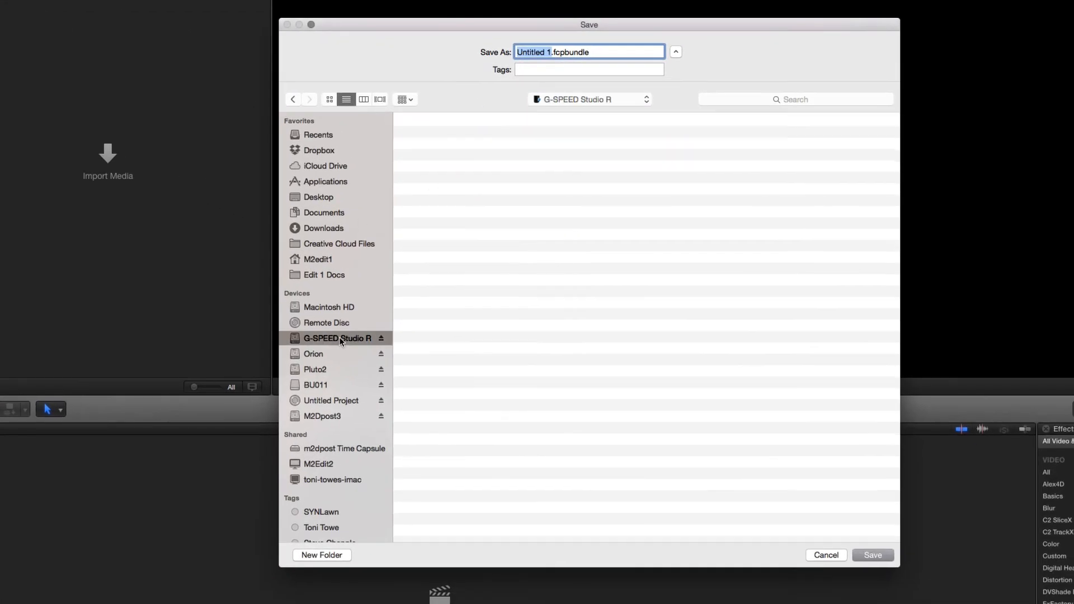
left_click(435, 136)
double_click(435, 136)
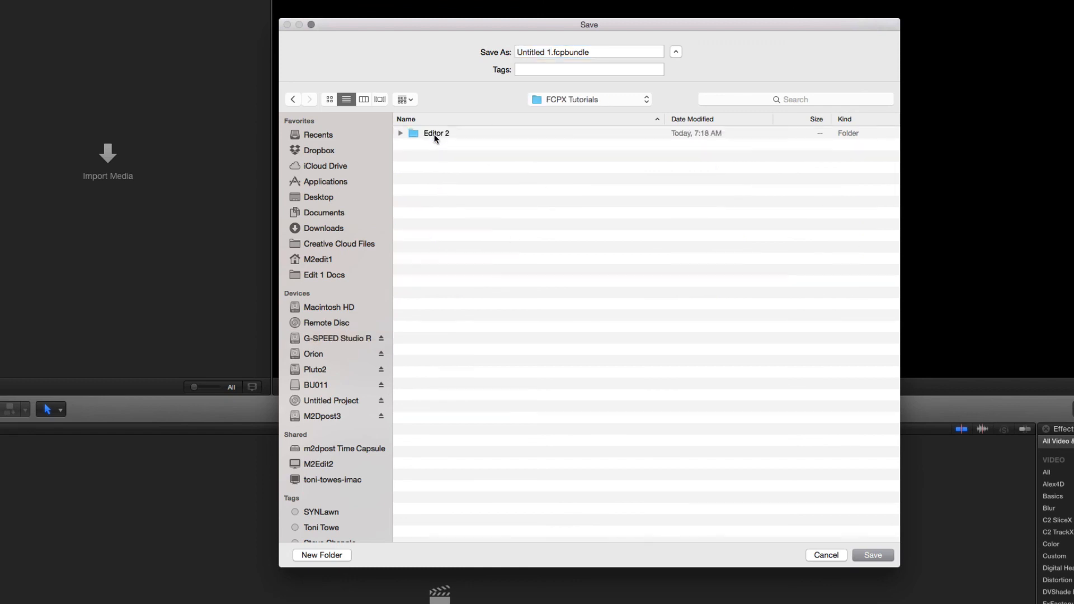
double_click(433, 137)
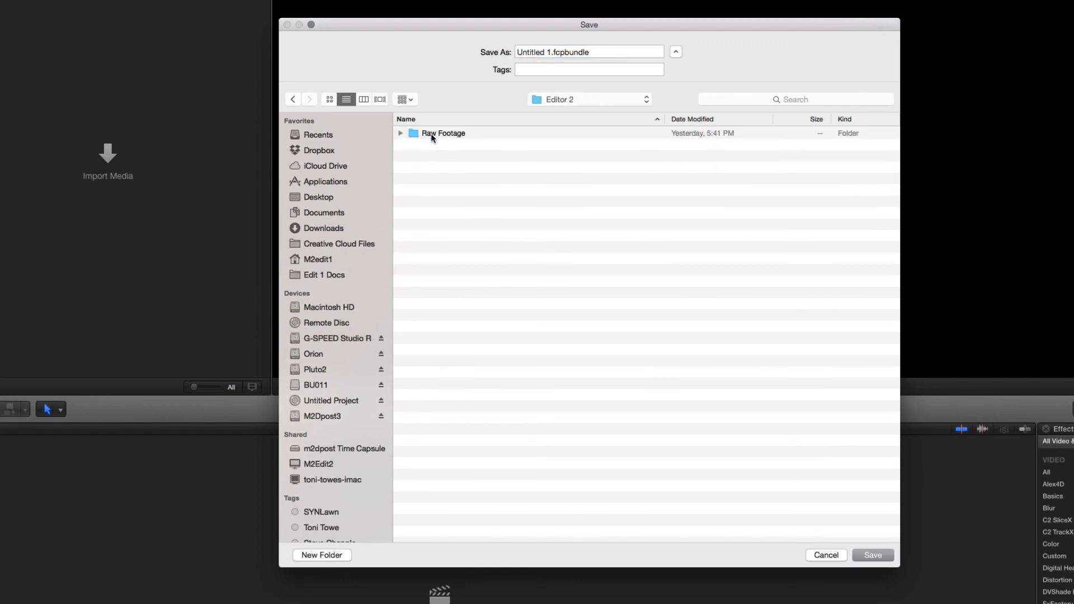
double_click(432, 136)
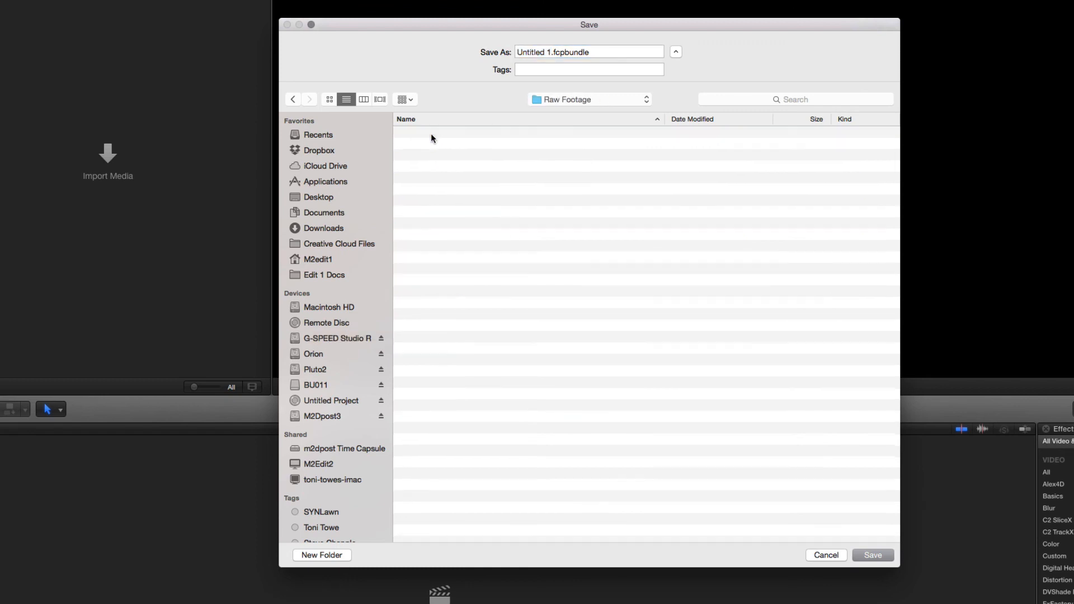
left_click(293, 102)
left_click(292, 100)
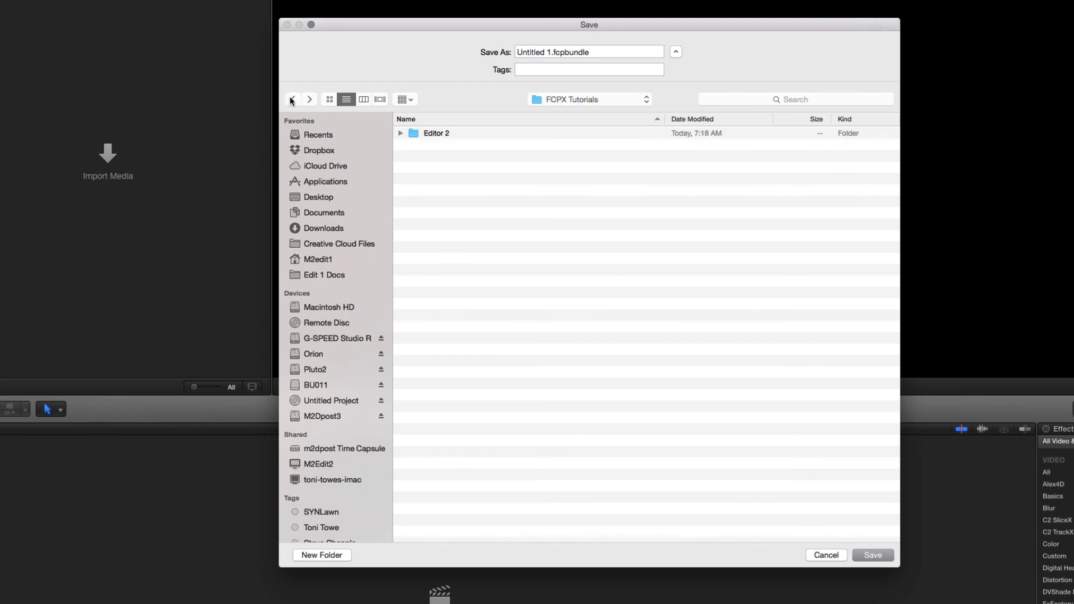
double_click(415, 136)
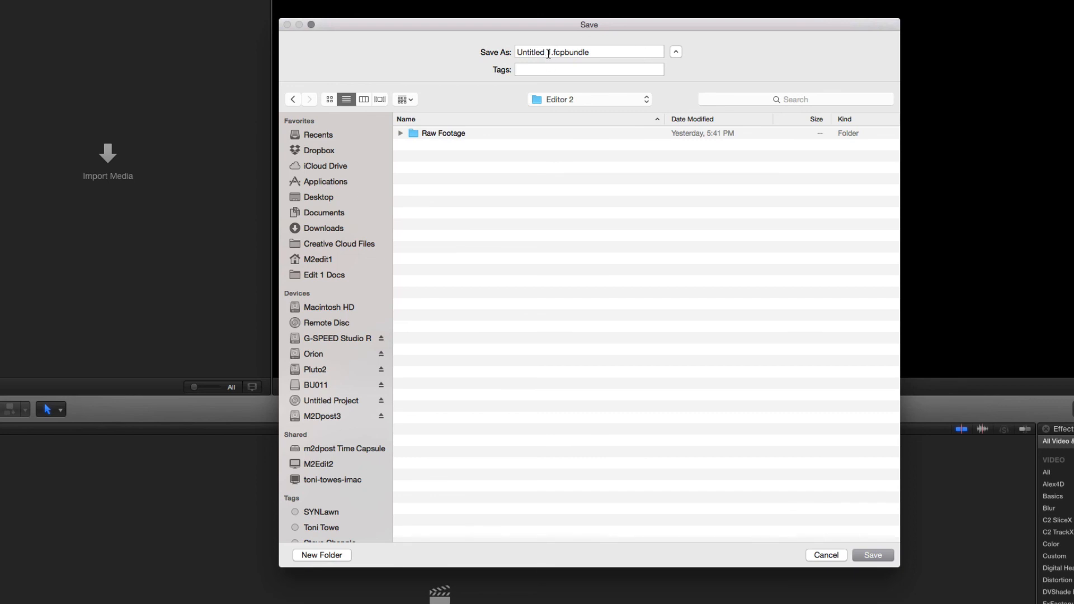
Step: Name the new library Editor 2 and save it in the chosen folder
left_click_drag(549, 54, 416, 42)
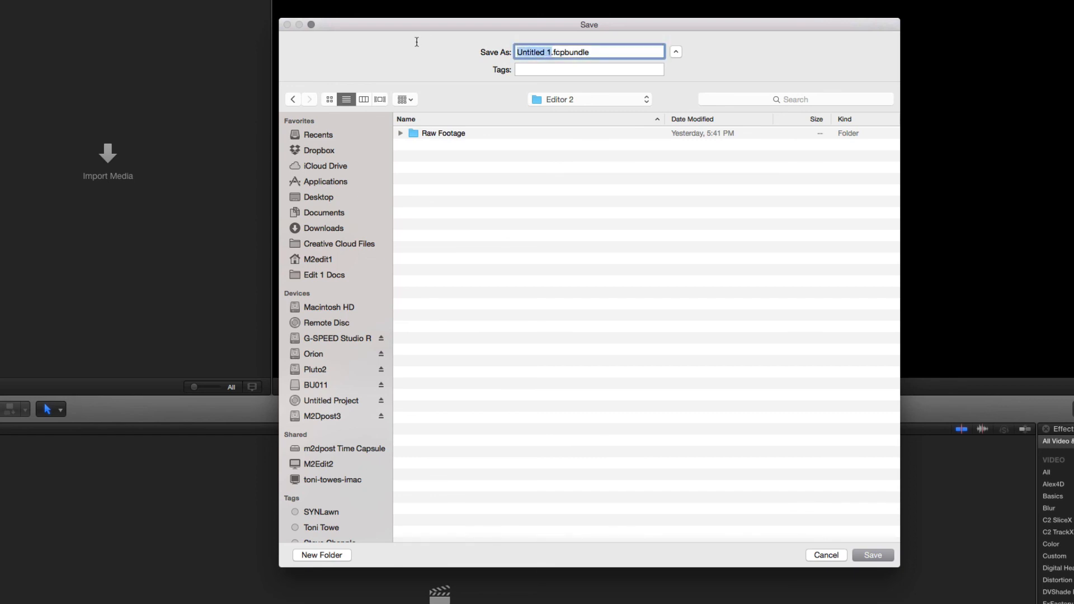
type("Editor 2")
key("Return")
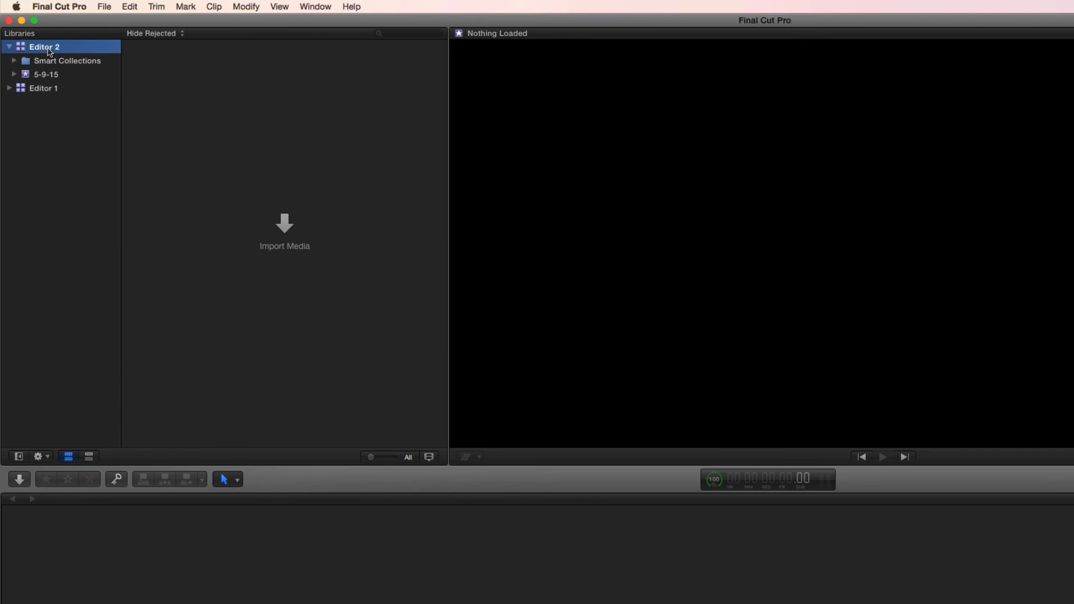
Step: Rename the Editor 2 library's default event as Editor 2, reusing the library's name
left_click(49, 50)
key("super+c")
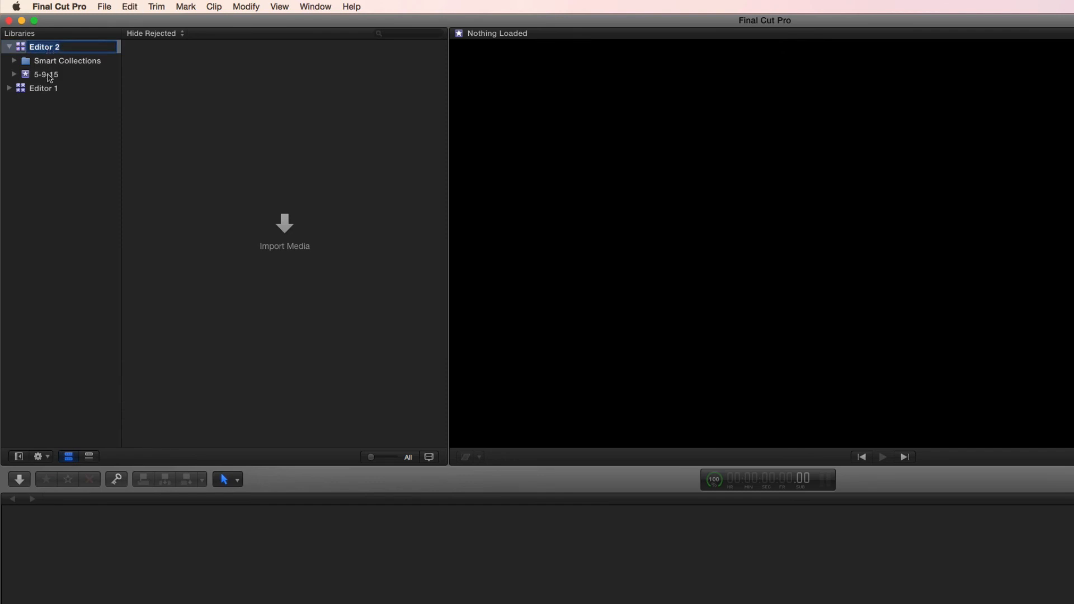
left_click(48, 76)
left_click(48, 78)
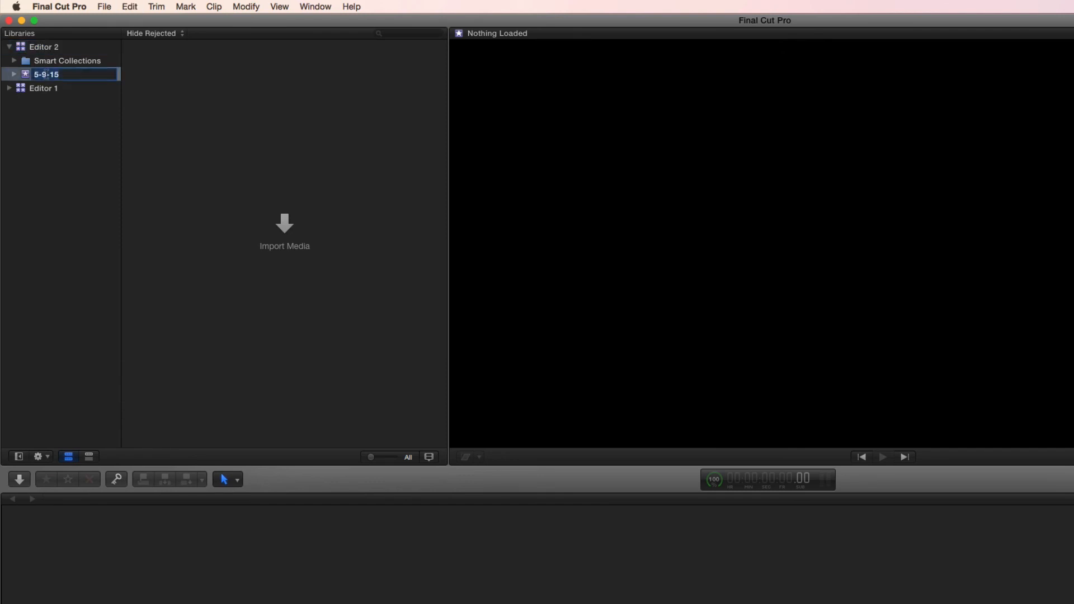
key("super+v")
key("Return")
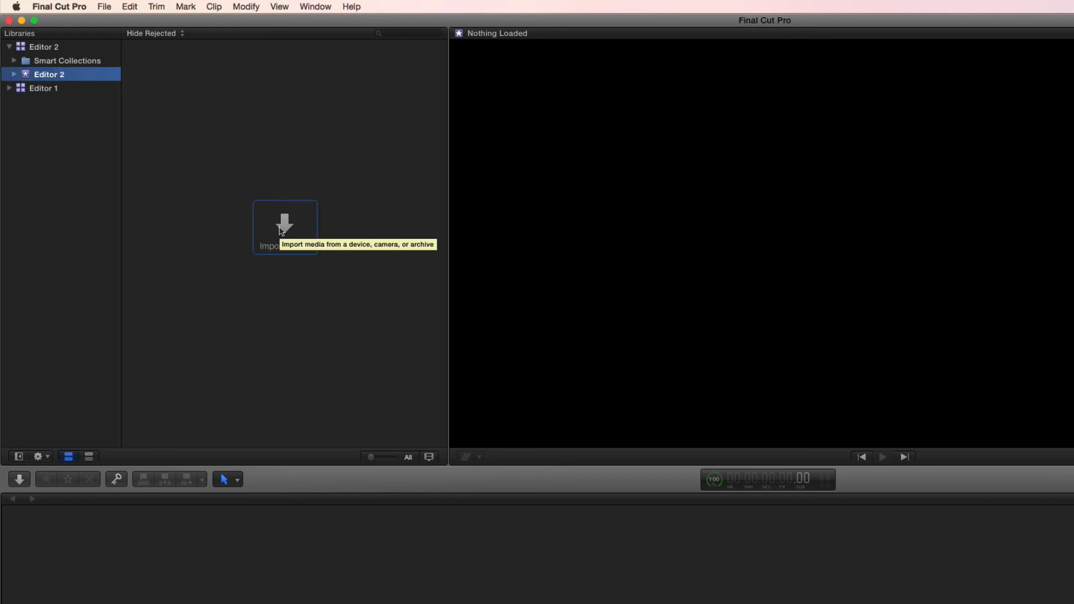
Step: Start a media import into the Editor 2 event and browse G-SPEED Studio R to FCPX Tutorials > Editor 2 > Raw Footage
left_click(283, 227)
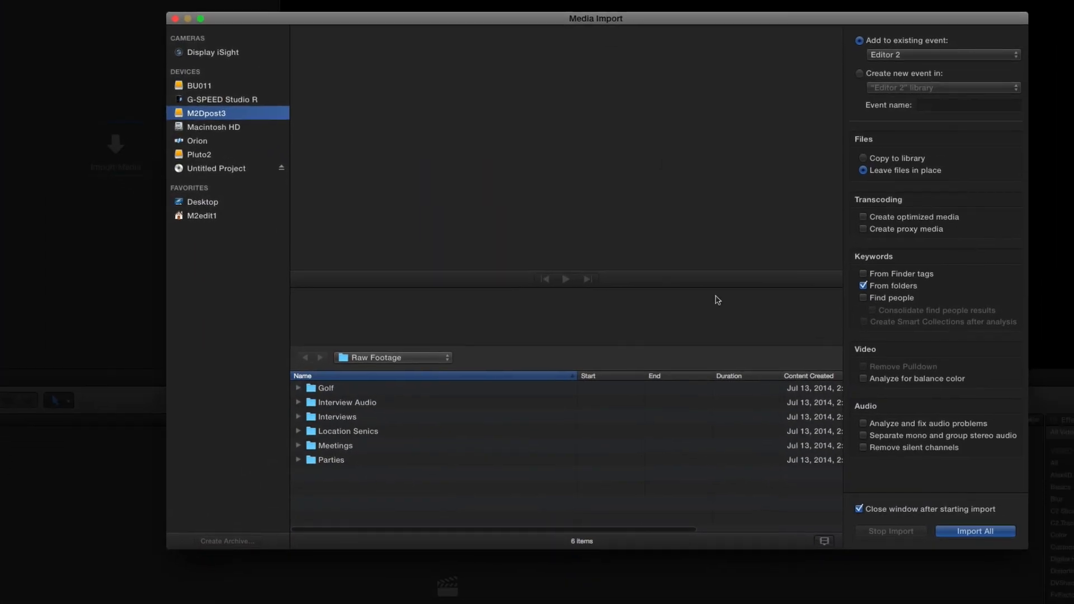
left_click(231, 102)
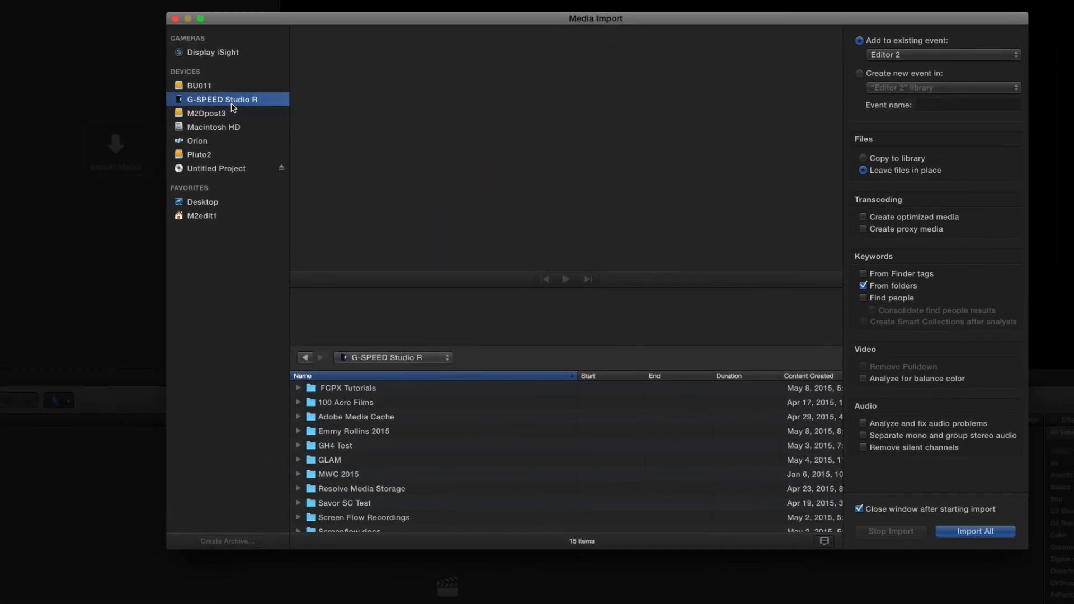
double_click(343, 391)
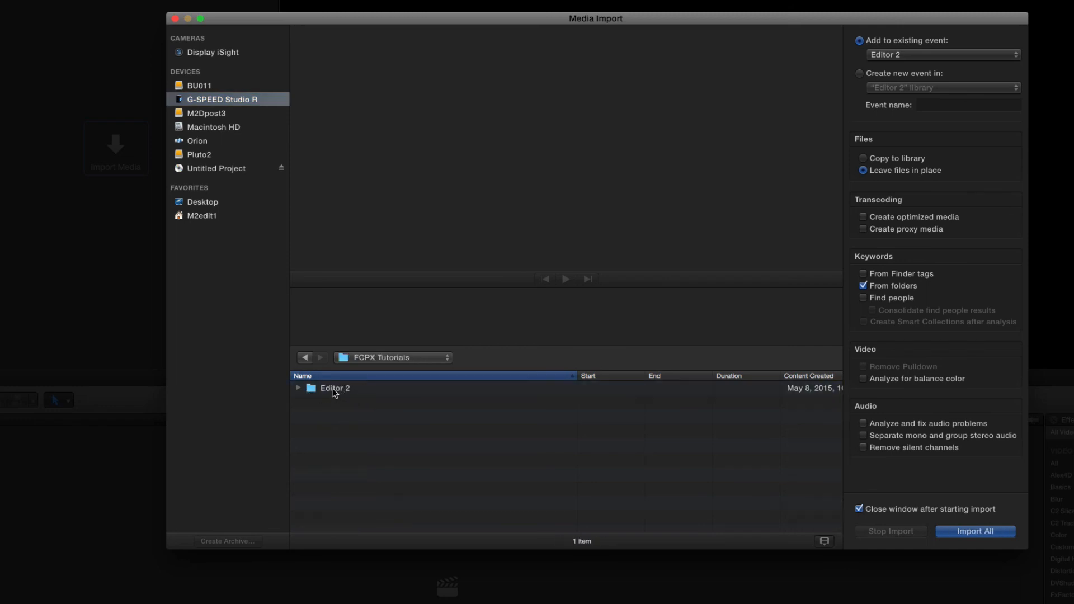
double_click(334, 391)
double_click(325, 405)
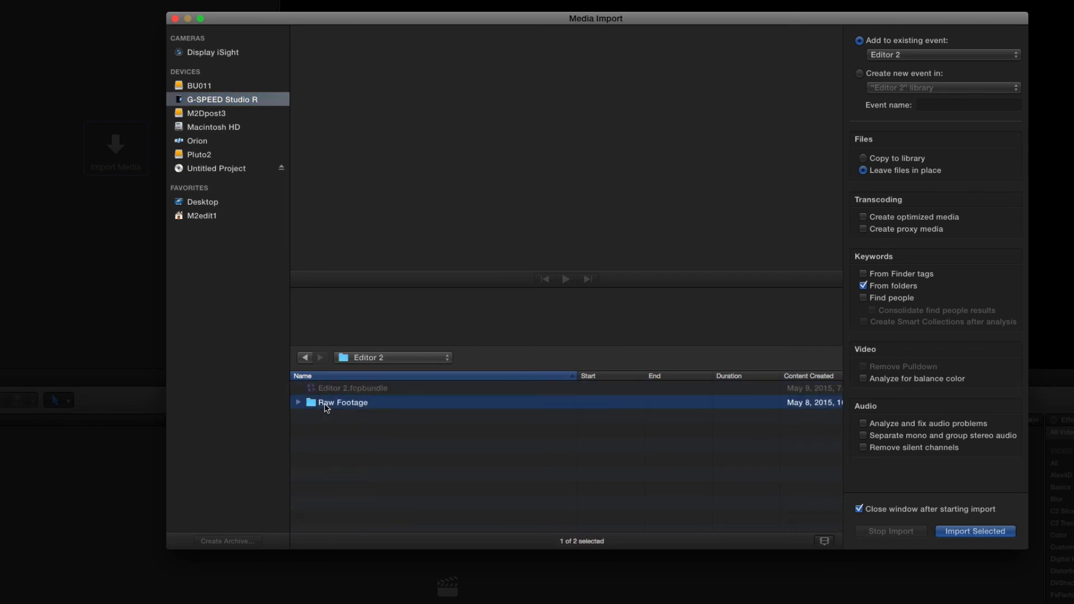
Step: Select all the Raw Footage subfolders, from Golf through Parties, and import them into the Editor 2 event
left_click(345, 390)
left_click(334, 462, "shift")
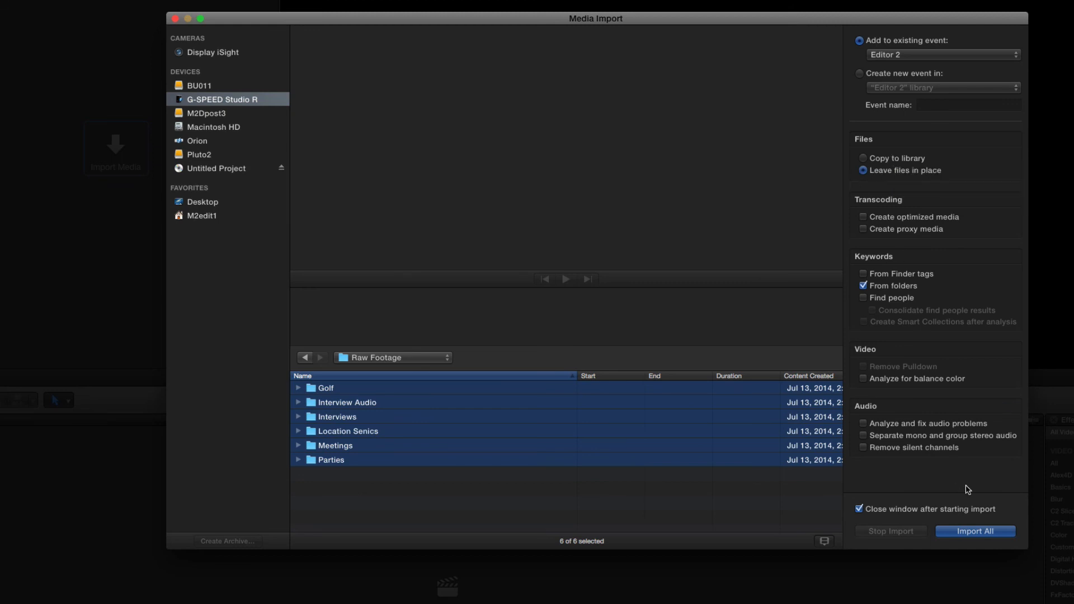
left_click(966, 535)
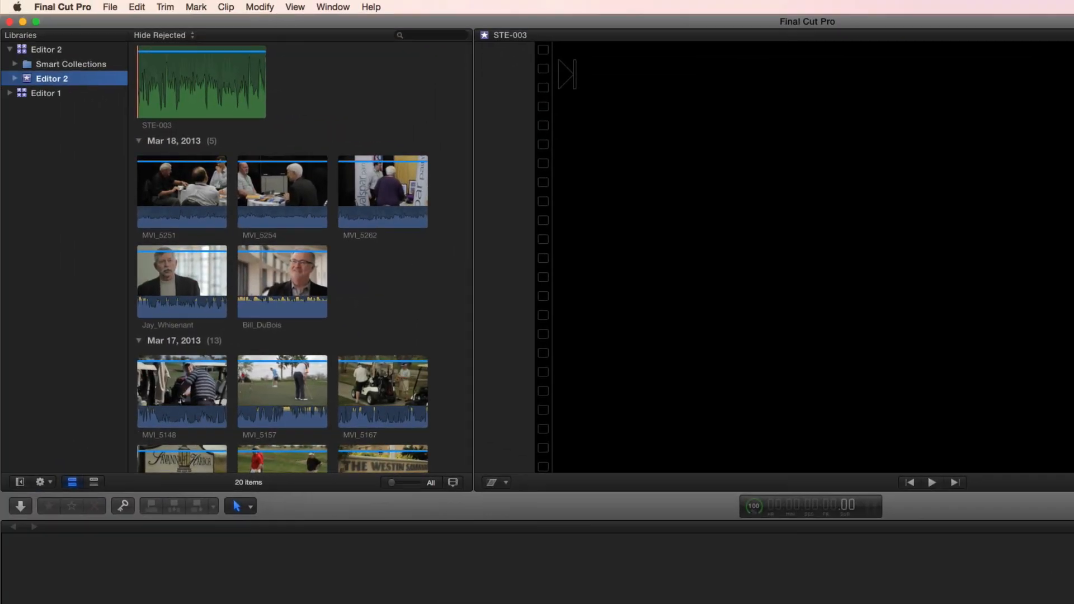
Step: Compare the keyword collections of the Editor 2 and Editor 1 events, and close the Editor 2 library
left_click(15, 79)
left_click(9, 182)
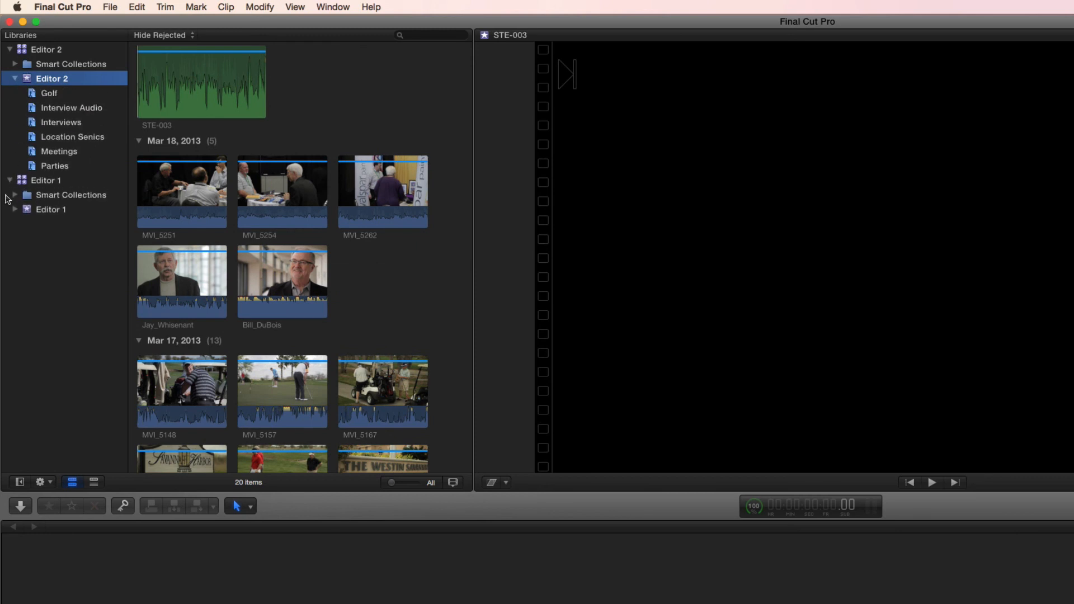
left_click(12, 211)
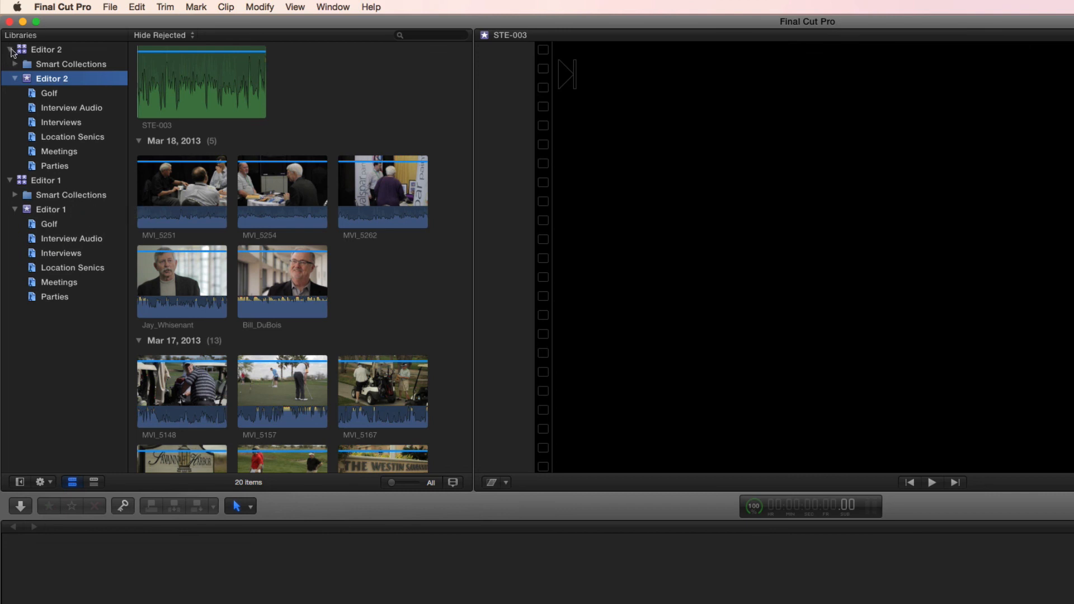
left_click(10, 50)
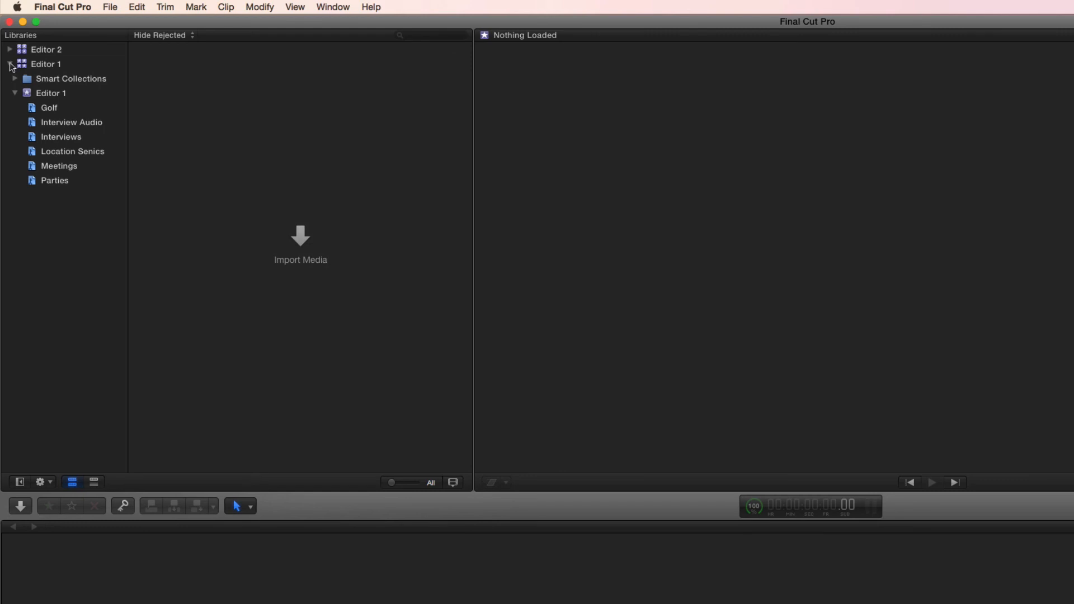
left_click(10, 65)
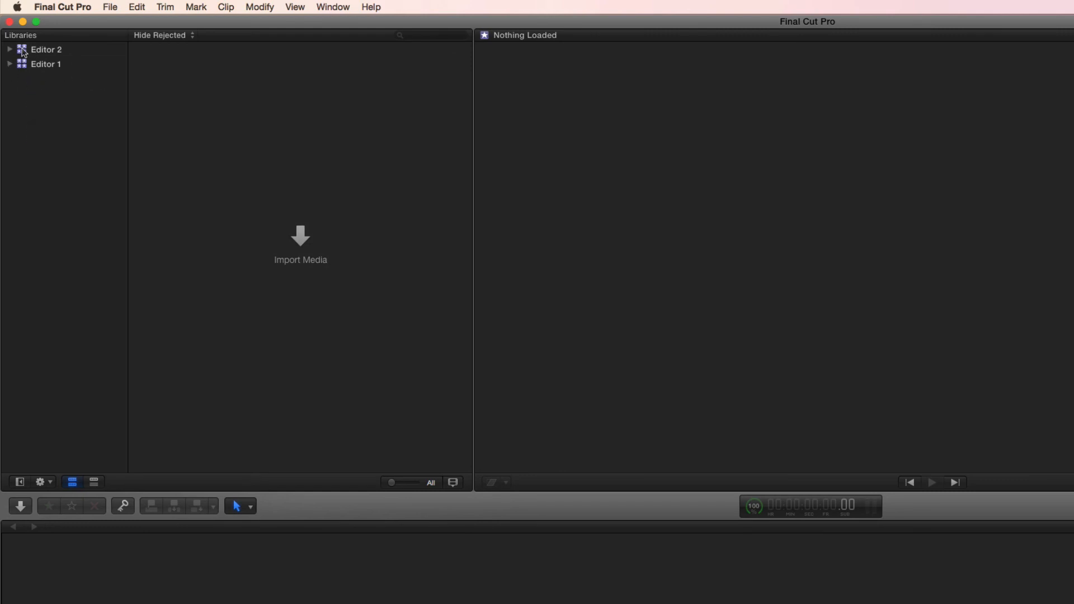
left_click(24, 52)
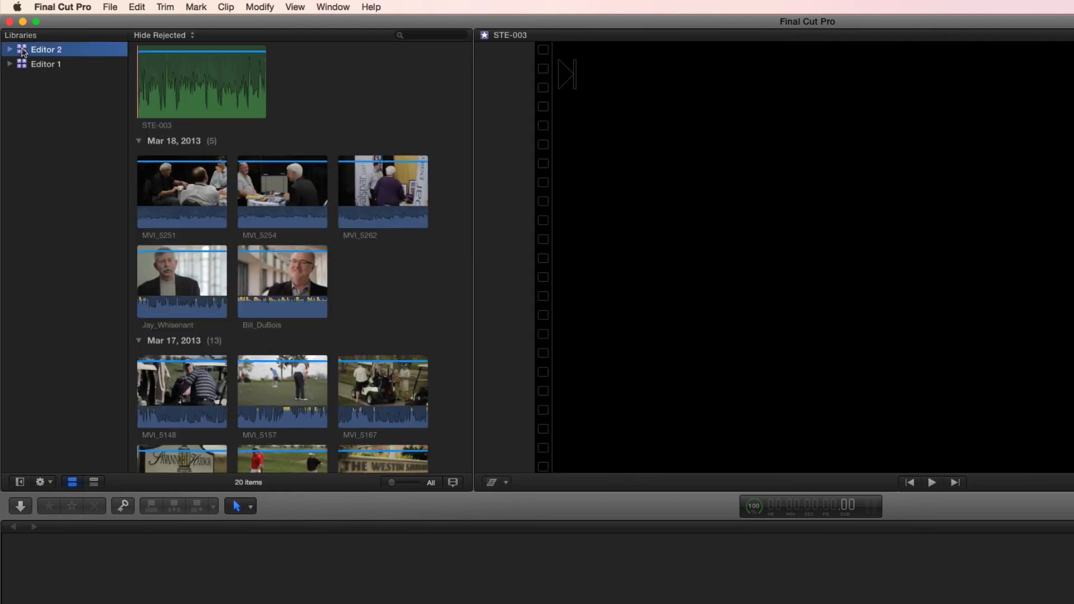
key("super+w")
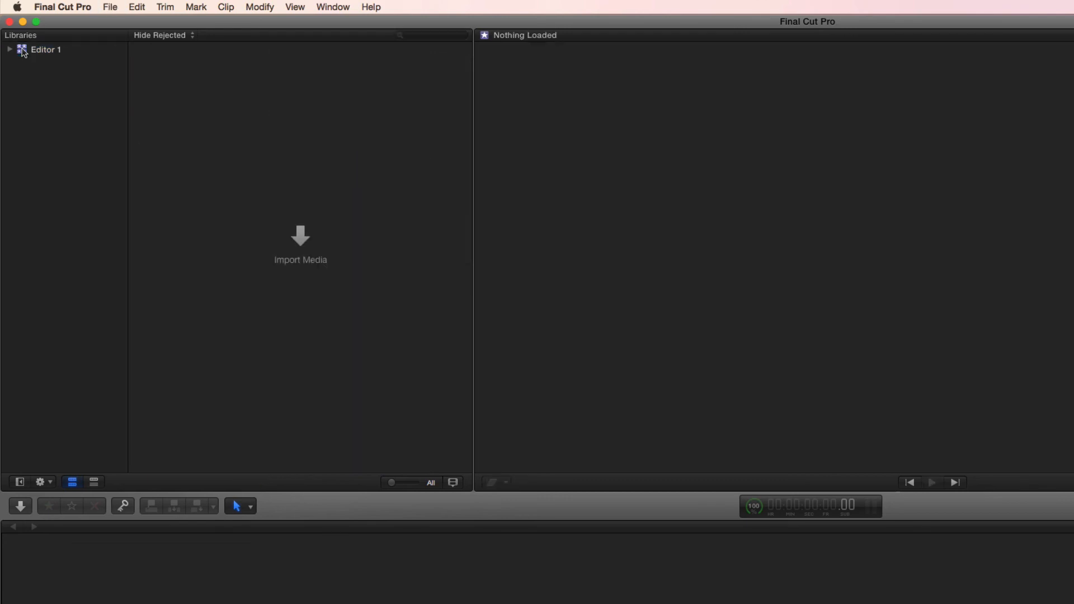
Step: Create a new project named Editor 1 cut 1 in the Editor 1 event with the default settings
left_click(11, 51)
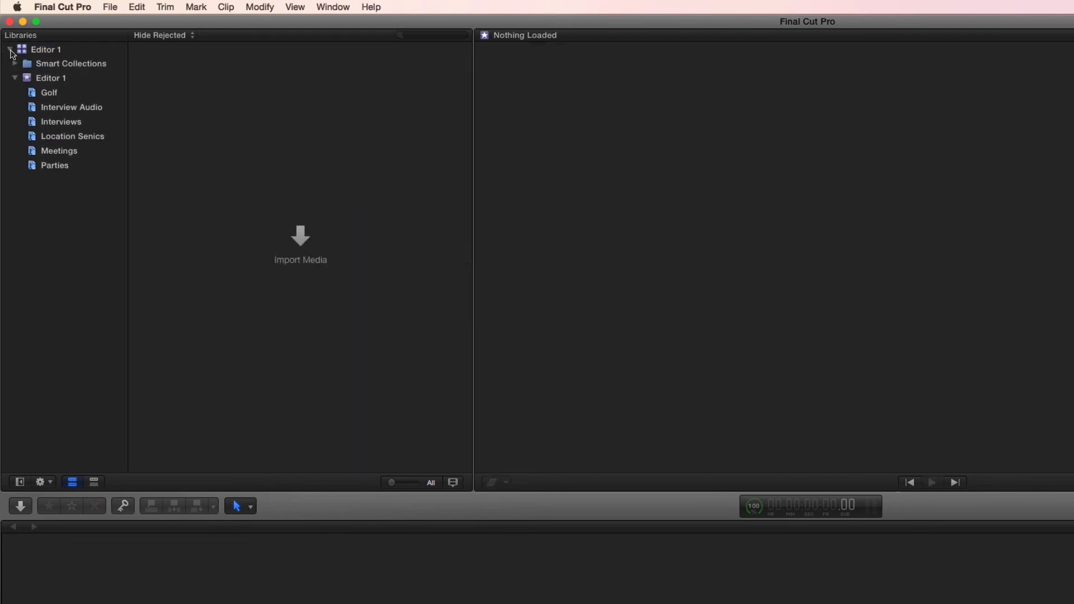
left_click(51, 79)
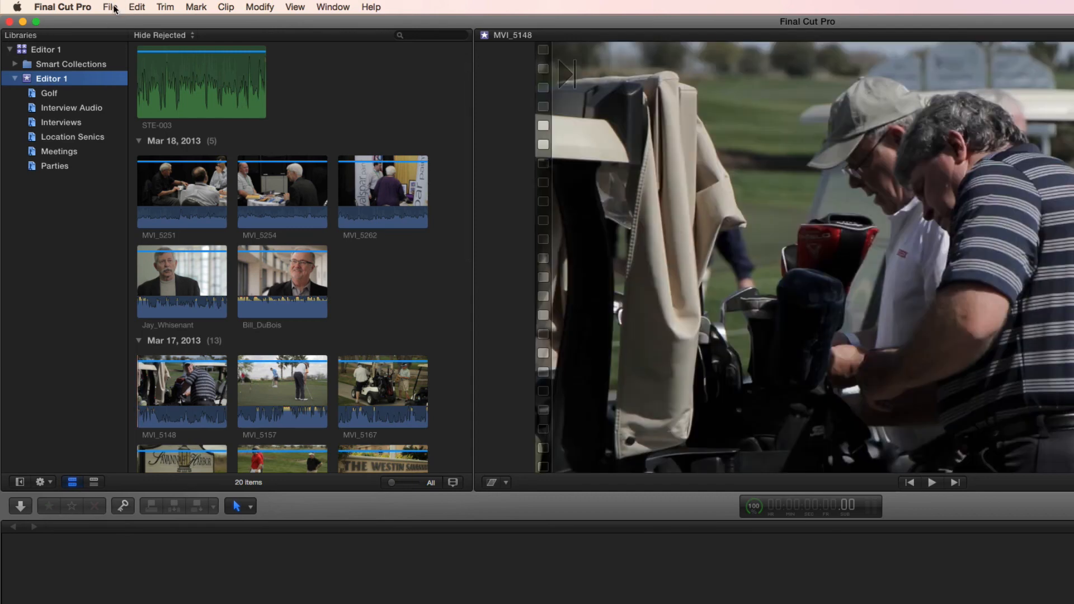
left_click(111, 7)
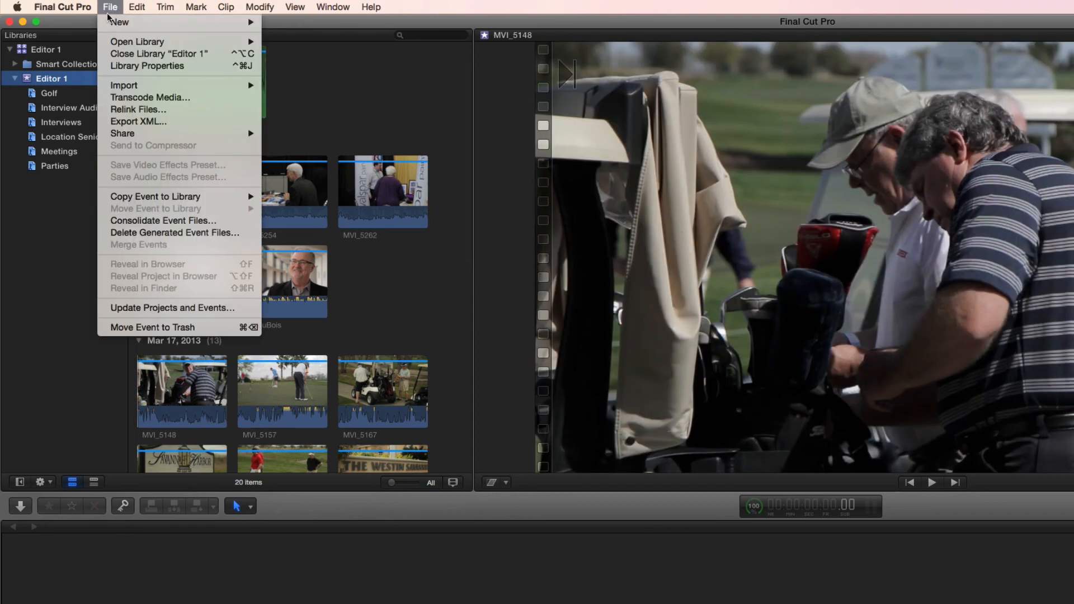
mouse_move(139, 42)
mouse_move(140, 22)
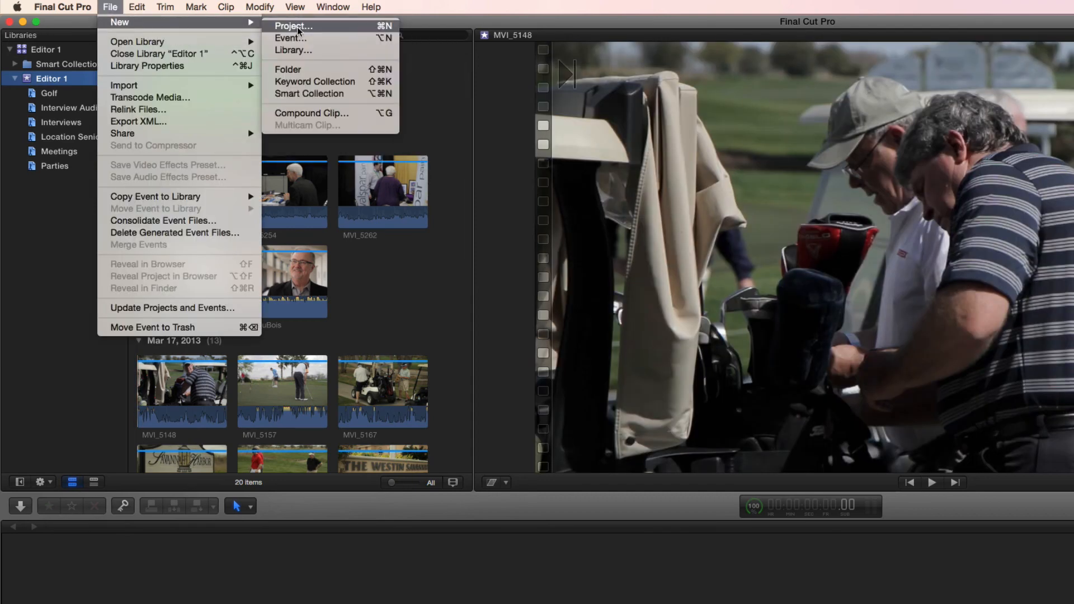
left_click(297, 25)
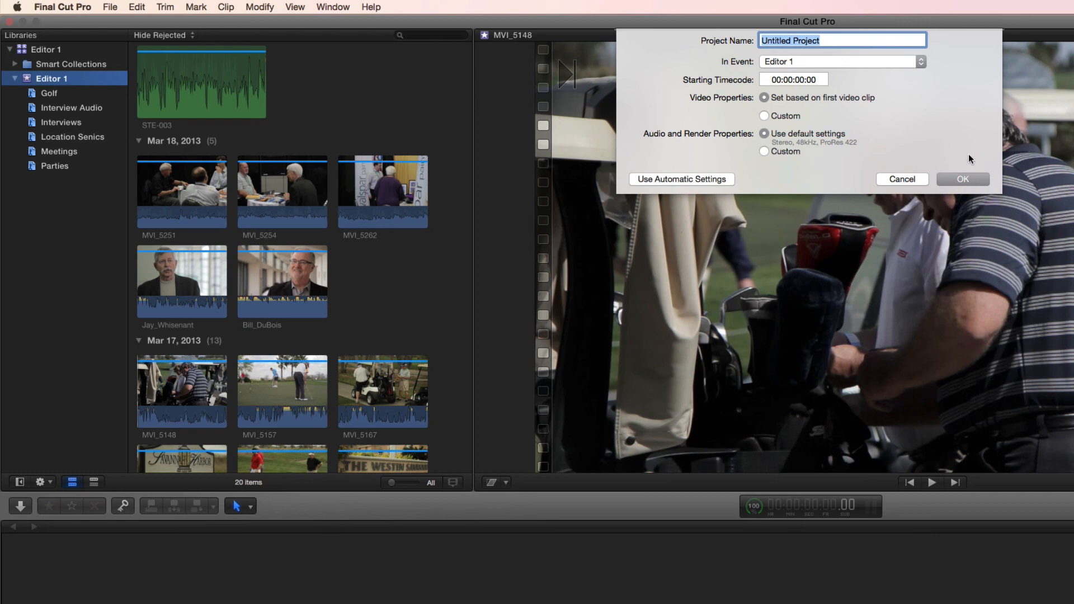
type("Editor 1 cut 1")
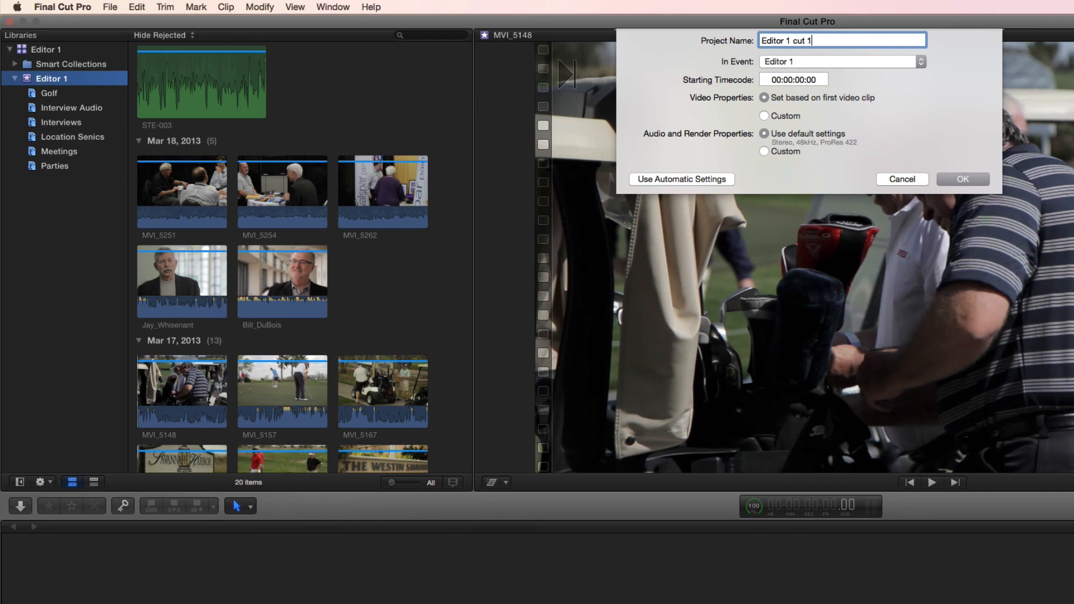
key("Return")
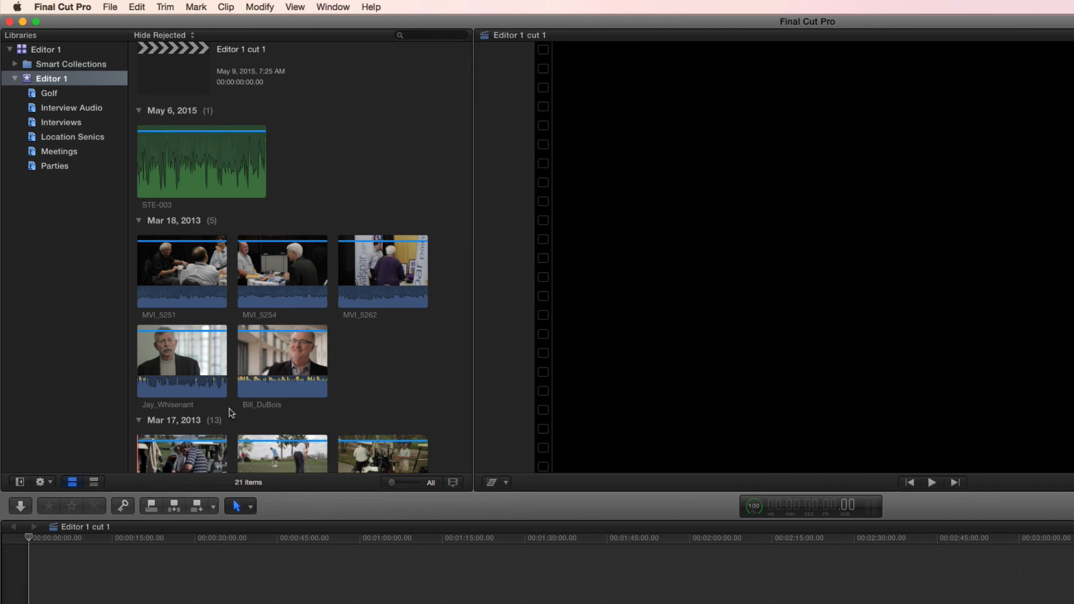
Step: Append about 25 seconds of the first Mar 18, 2013 interview clip and about 27 seconds of the second to the timeline
left_click(166, 388)
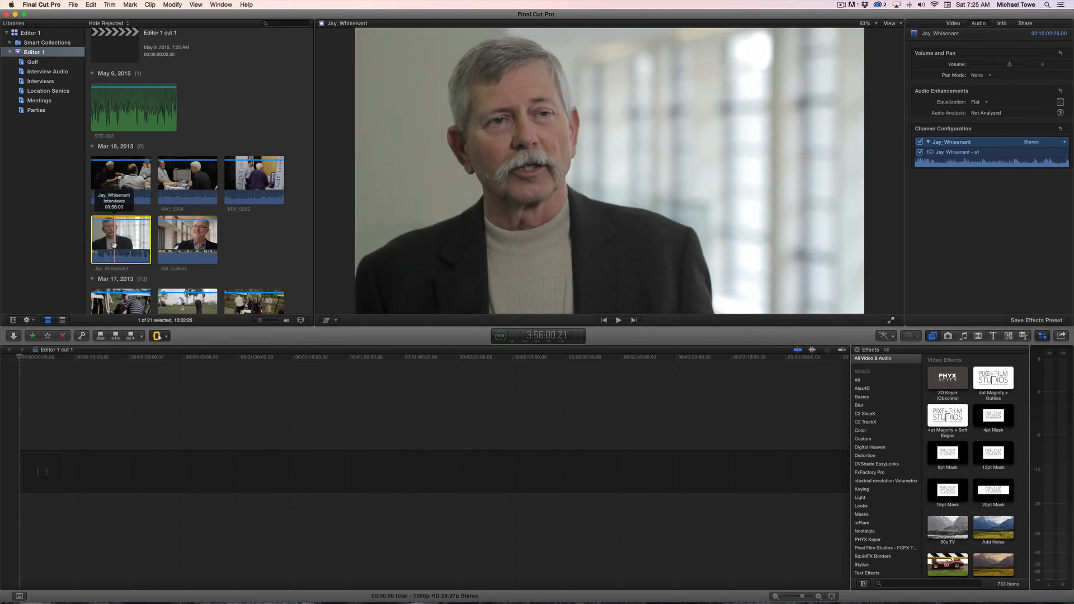
key("super+equal")
key("super+equal")
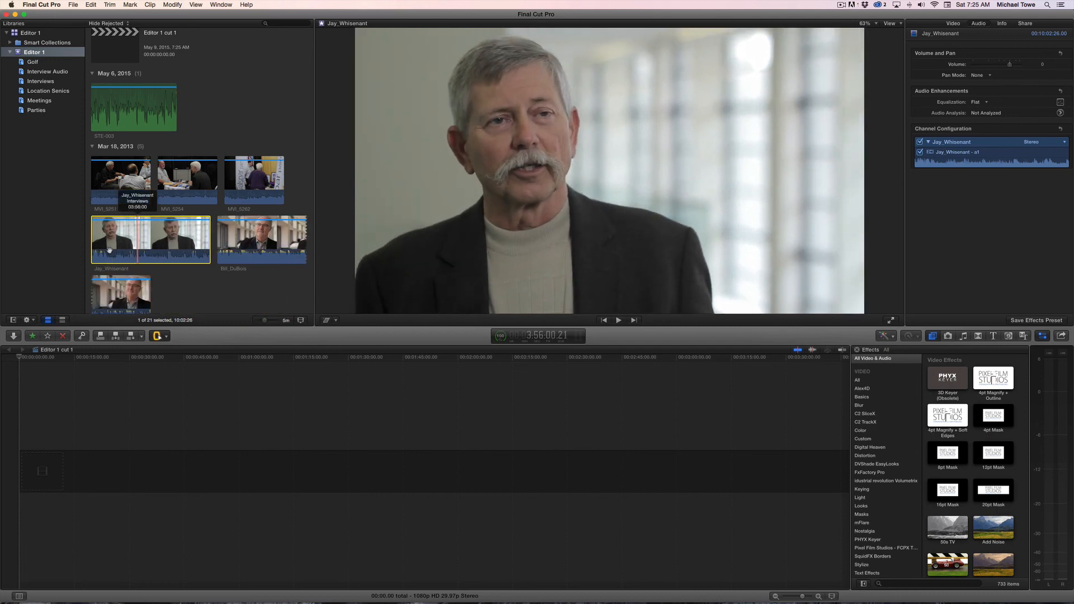
key("a")
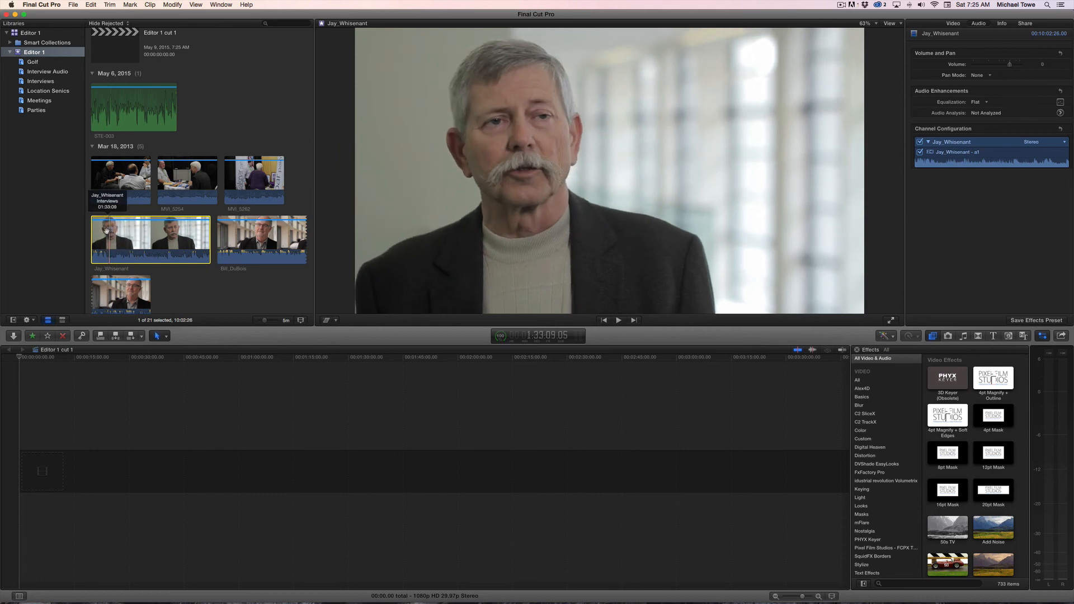
key("i")
key("space")
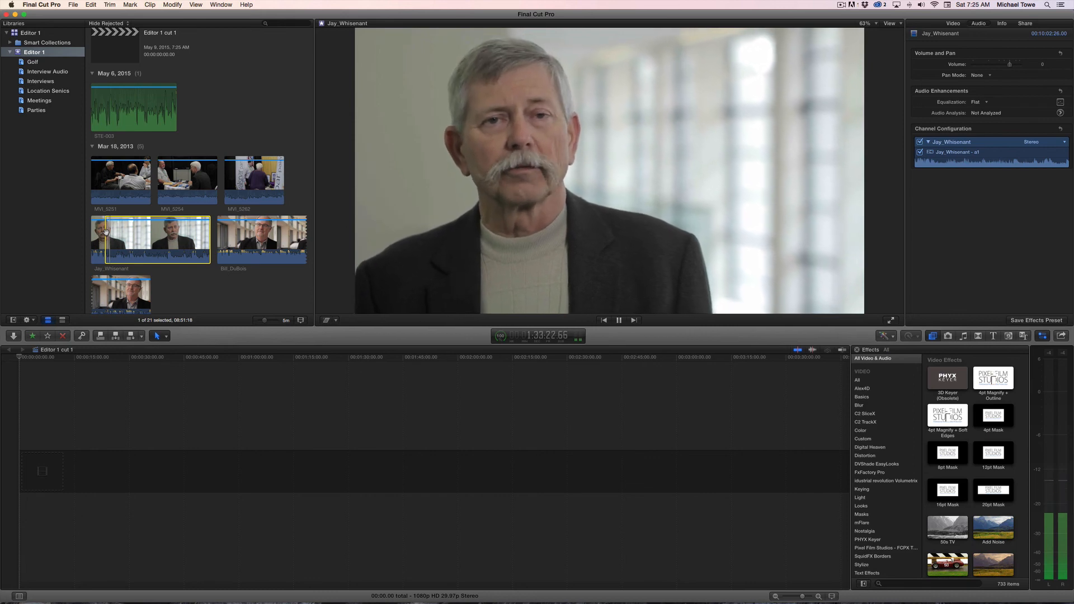
left_click(105, 230)
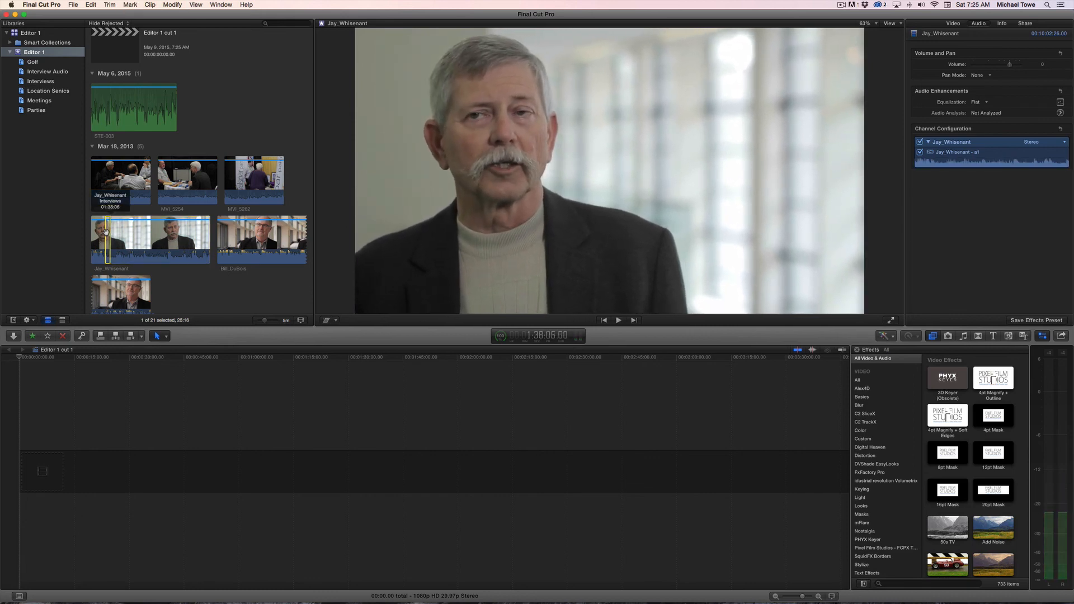
key("e")
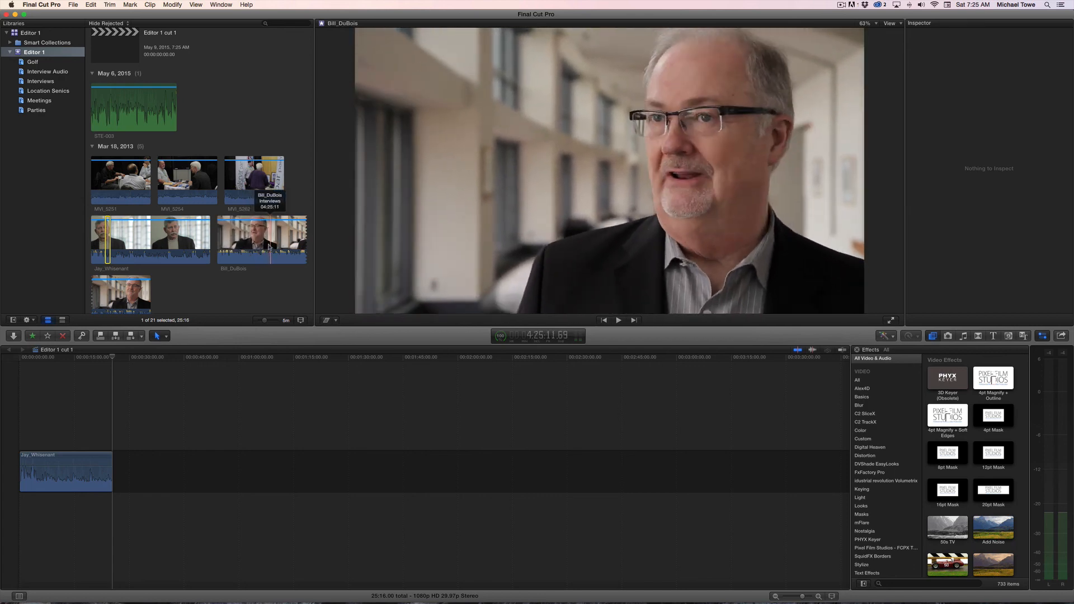
left_click_drag(248, 246, 253, 246)
key("e")
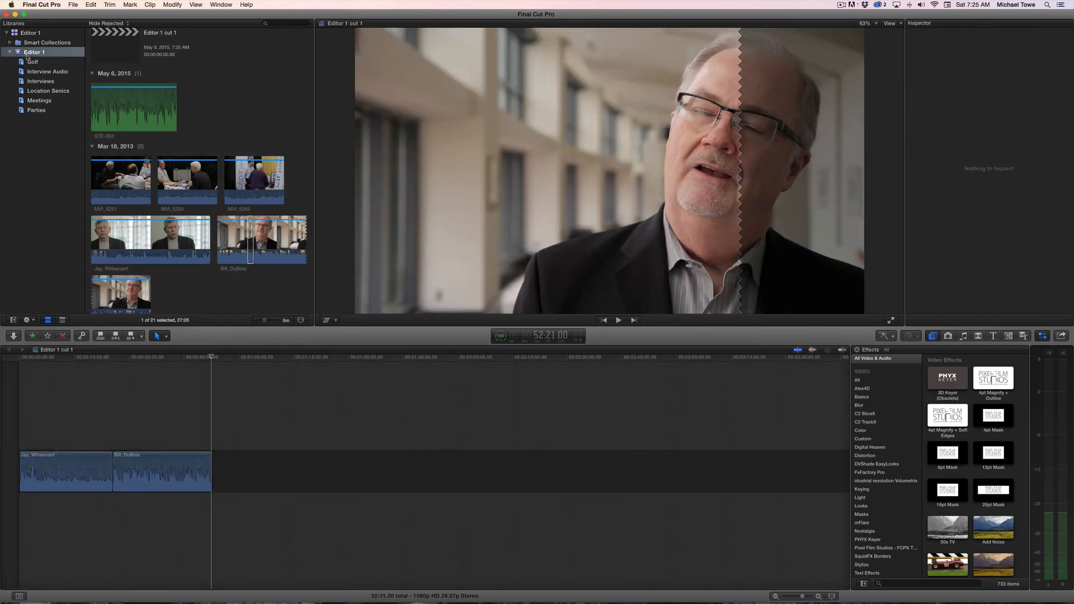
Step: Connect a 9:18 range of the Parties clip MVI_5239 above the first interview and adjust it to span the cut between the interviews
left_click(35, 110)
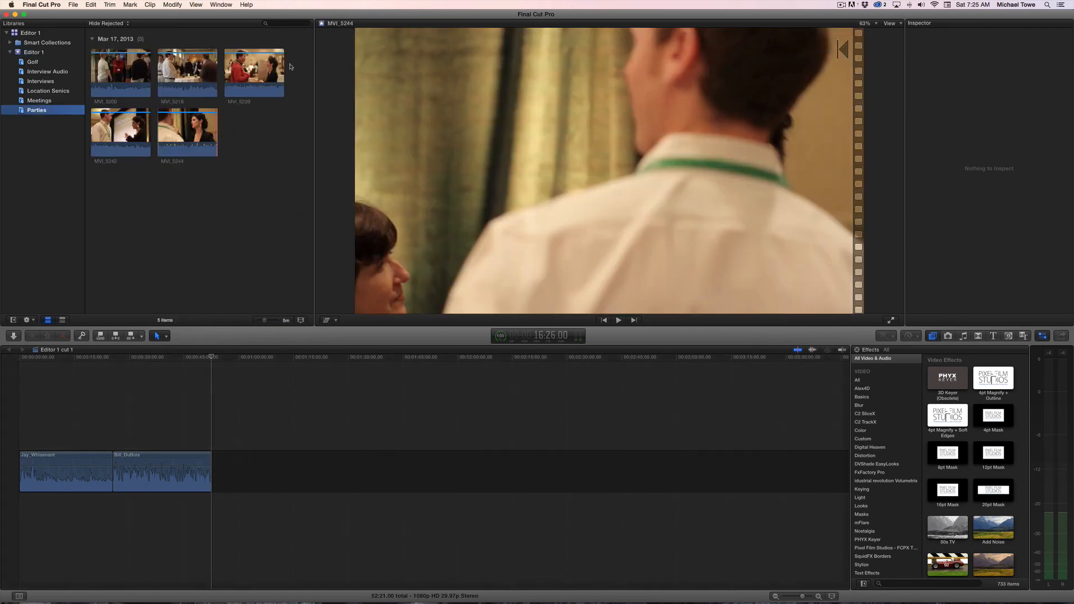
left_click_drag(231, 76, 269, 73)
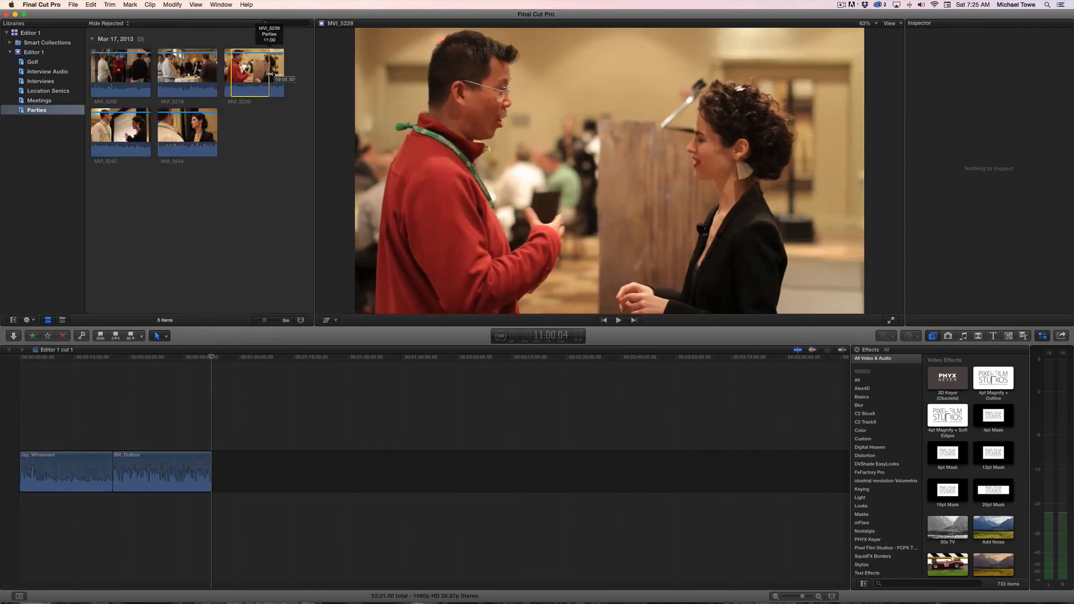
left_click(53, 403)
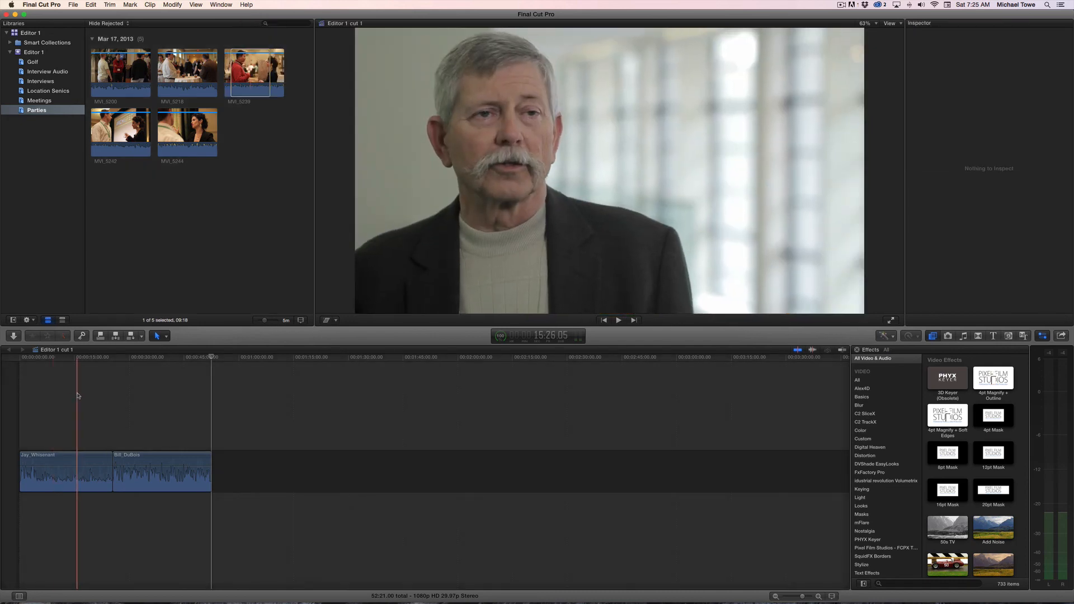
key("q")
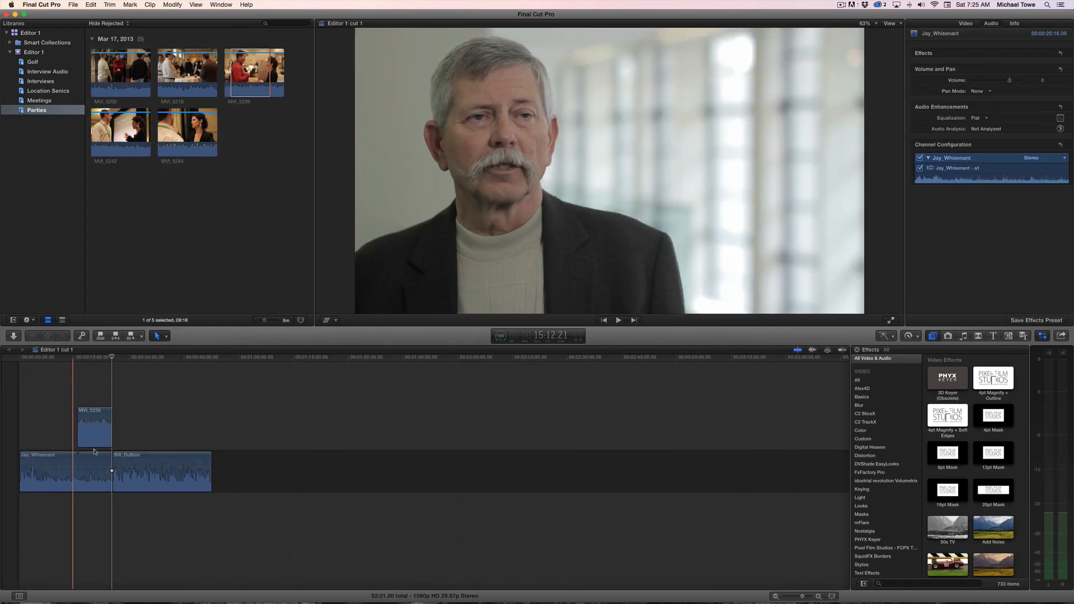
left_click_drag(113, 436, 109, 477)
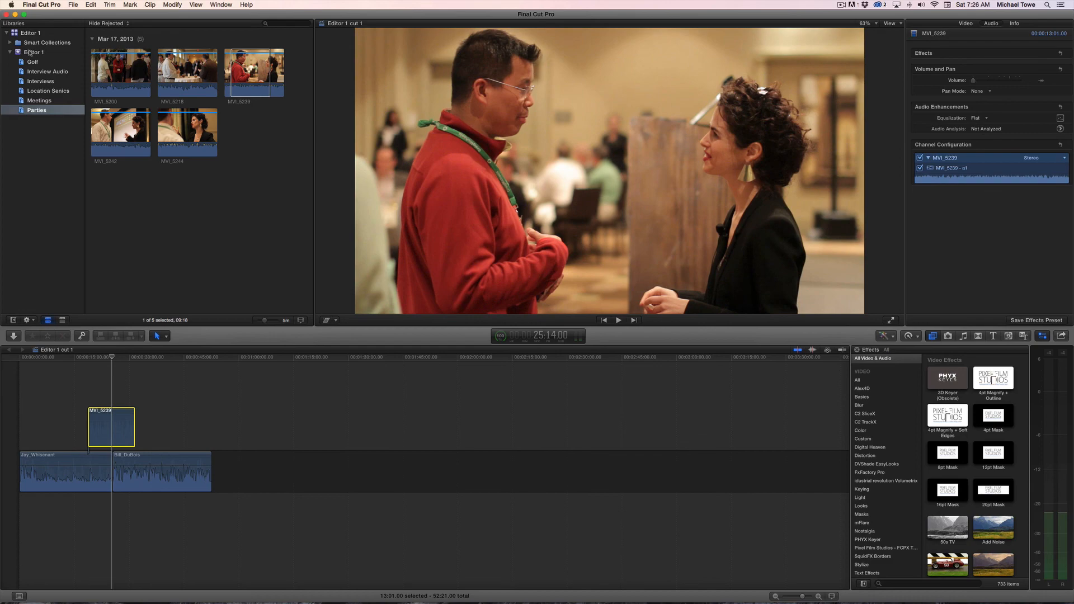
Step: Duplicate the Editor 1 cut 1 project in the Editor 1 event
left_click(30, 52)
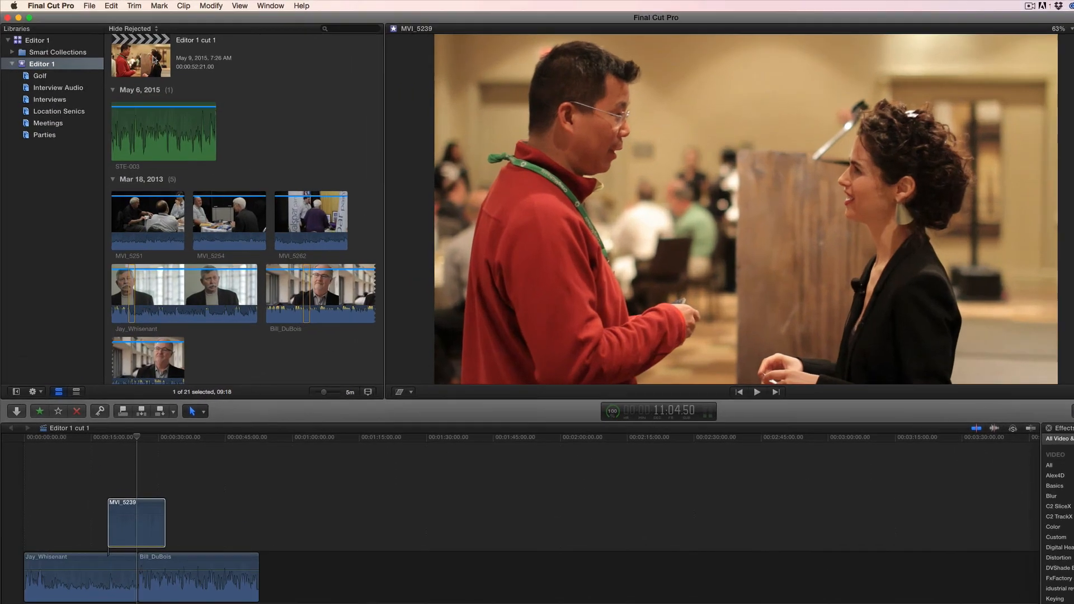
left_click(124, 48)
scroll(264, 95, "up", 2)
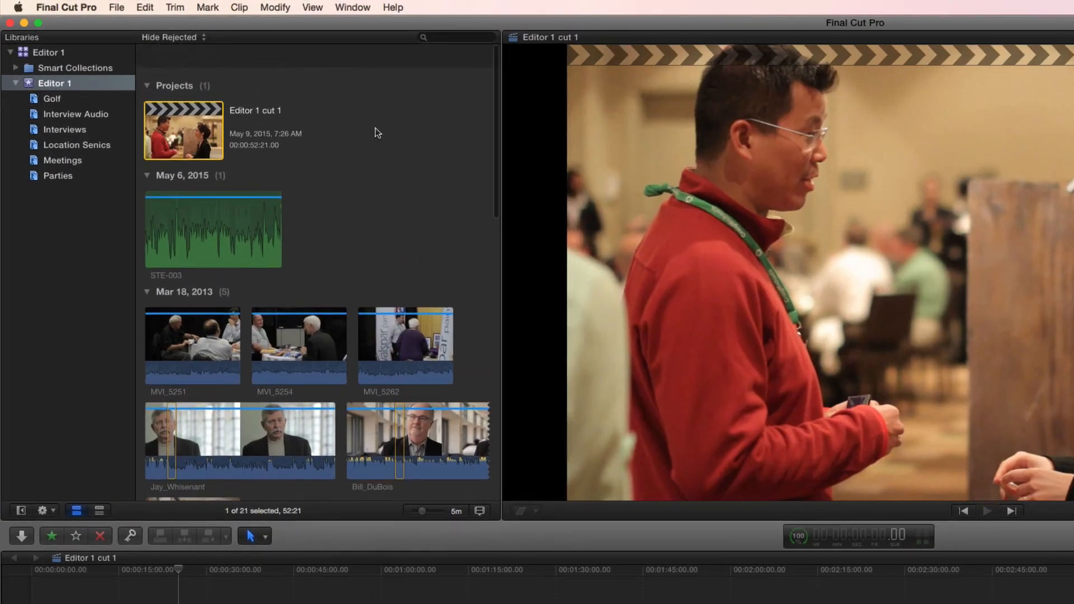
right_click(186, 105)
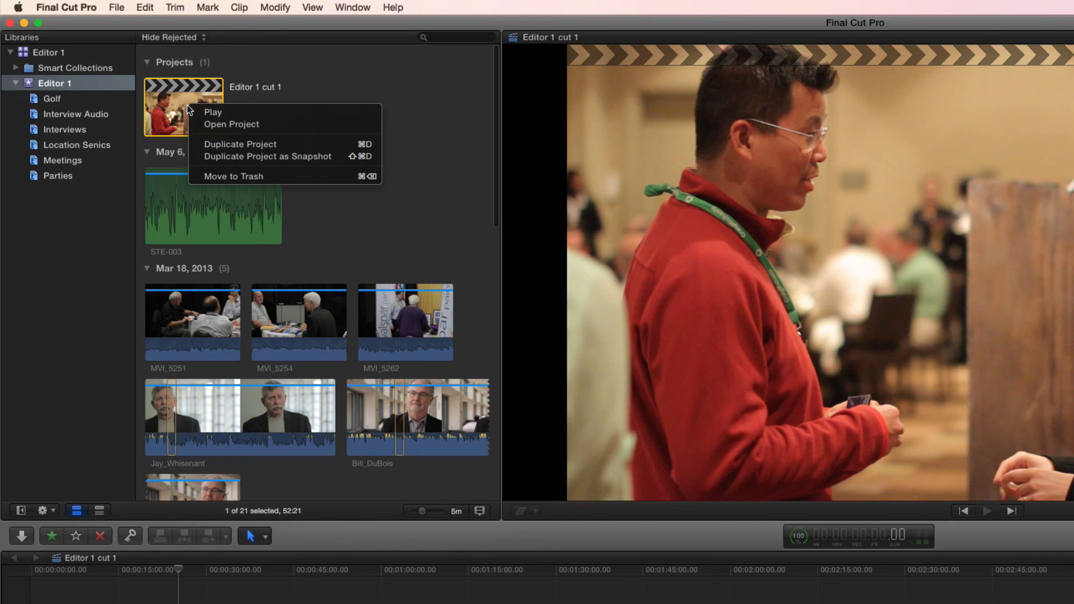
left_click(297, 143)
Step: Rename the duplicated project as Editor 1 cut 1 followed by the editor's first name in capitals and 5-9-15, and select it
left_click(275, 87)
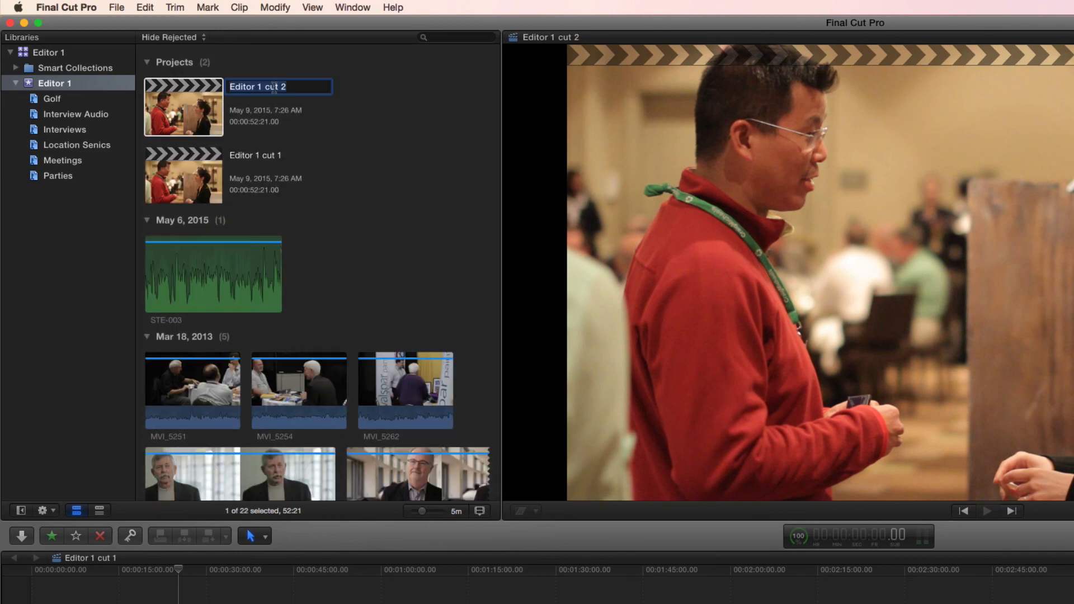
left_click(309, 86)
key("BackSpace")
type("1 MIKE")
type(" 5-9-15")
left_click(404, 149)
left_click(177, 166)
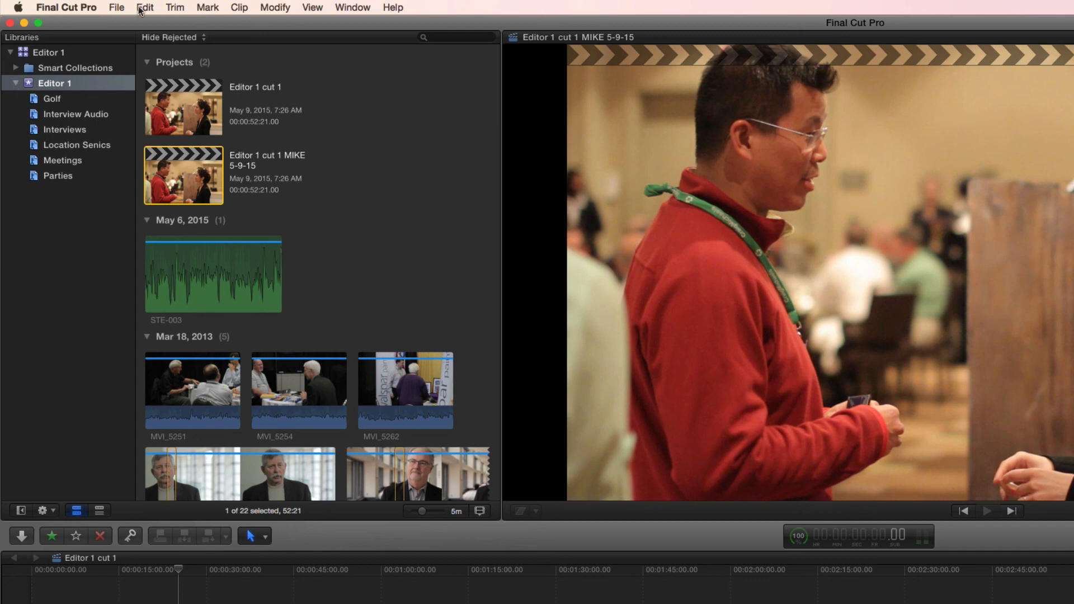
Step: Start a new library and browse to M2Dpost3 > FCPX Tutorials > Editor 1 as its save location
left_click(117, 7)
mouse_move(145, 22)
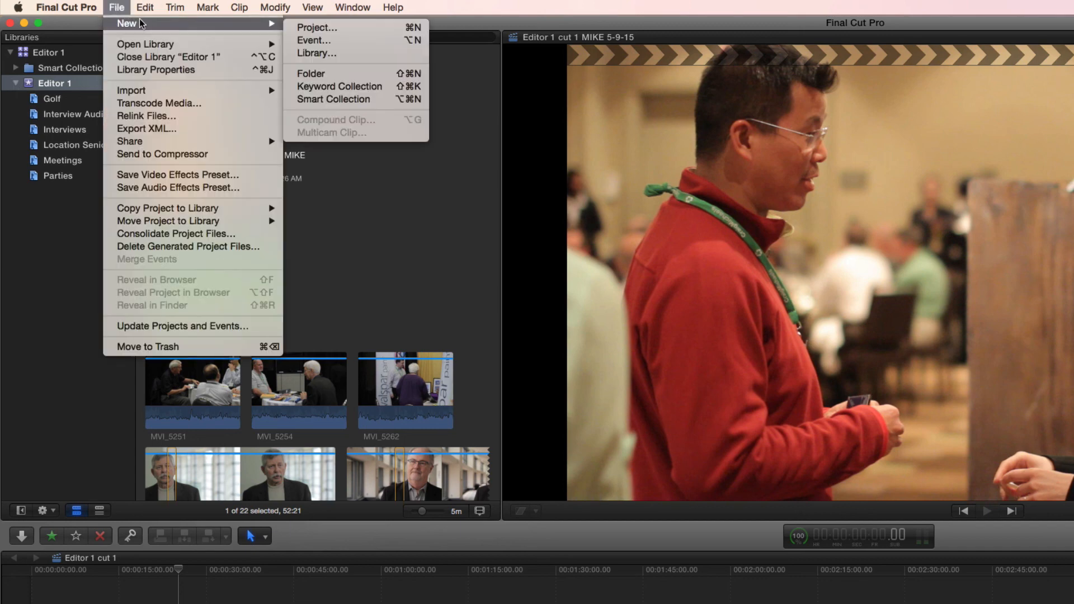
left_click(327, 52)
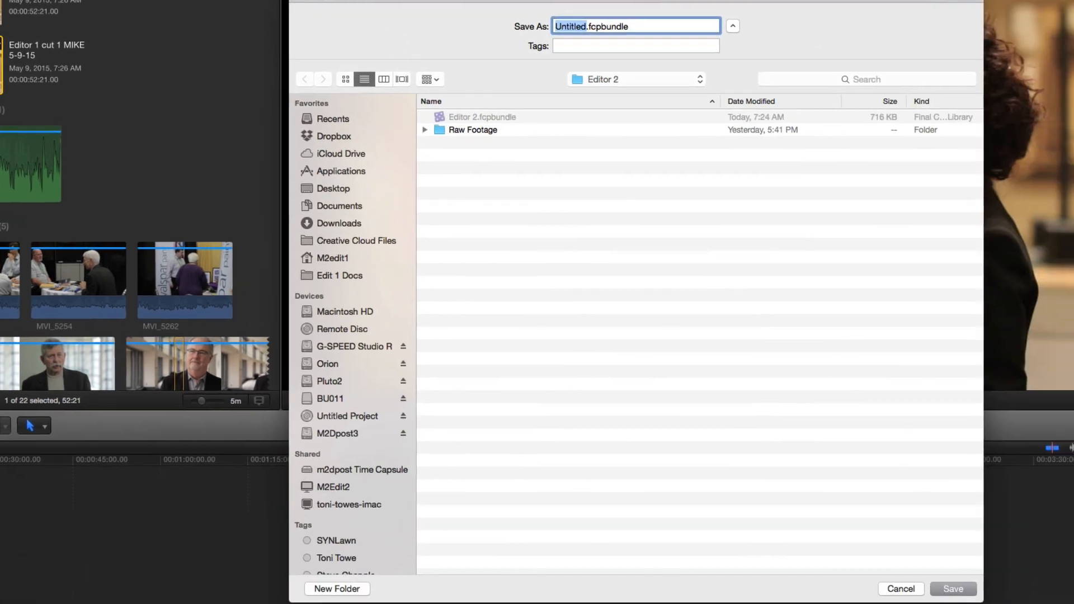
left_click(634, 77)
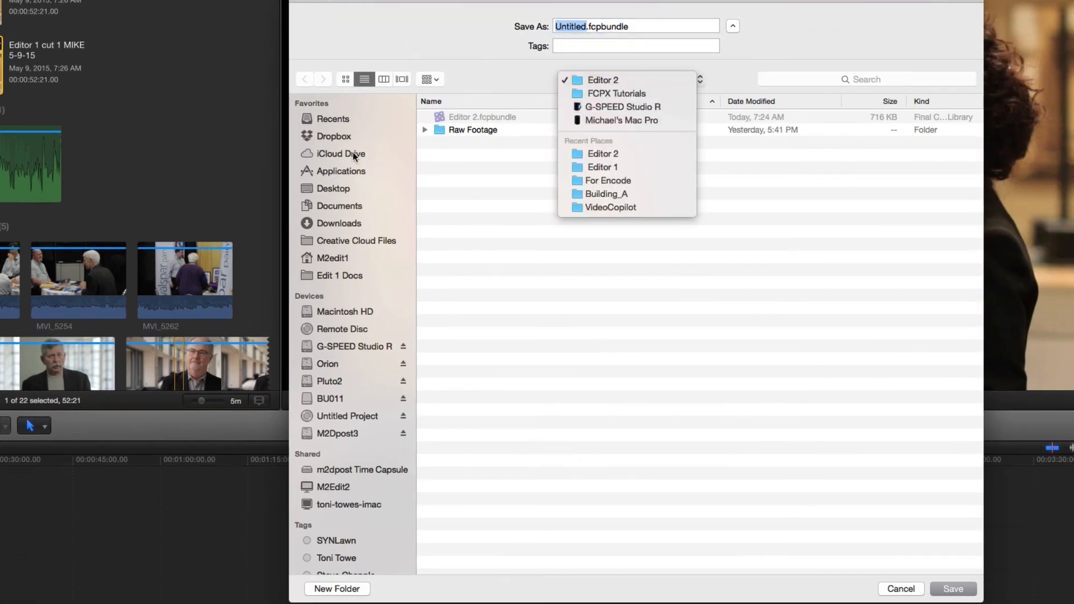
left_click(378, 198)
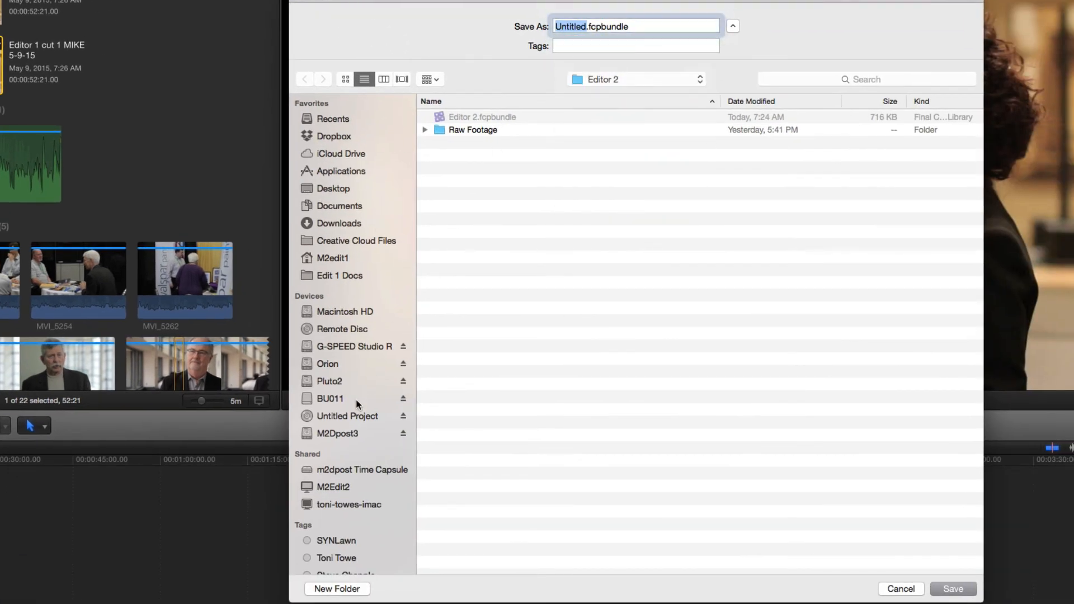
left_click(333, 434)
double_click(464, 117)
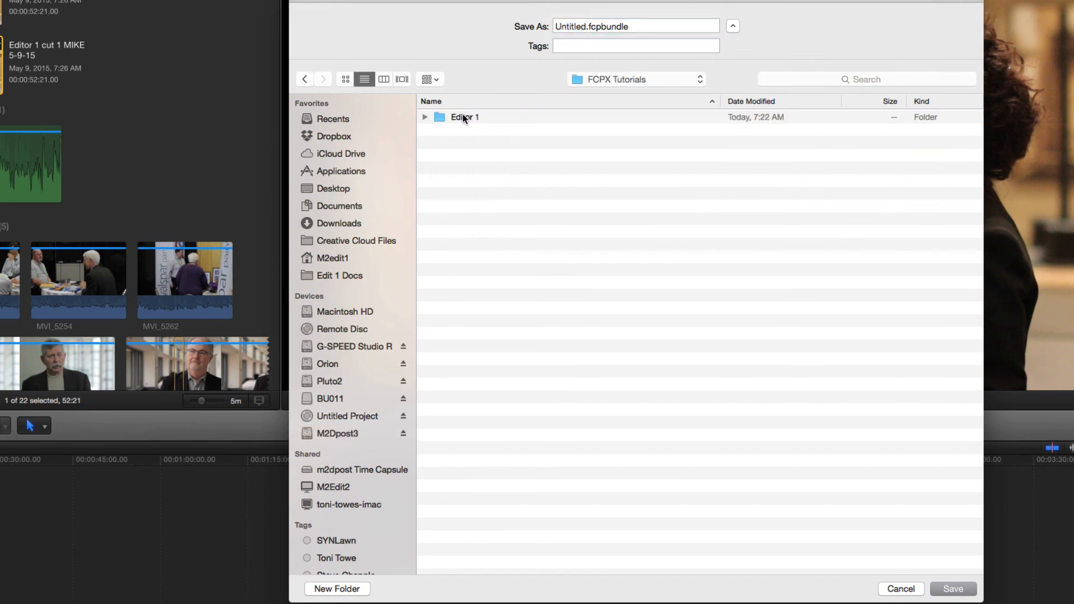
double_click(463, 117)
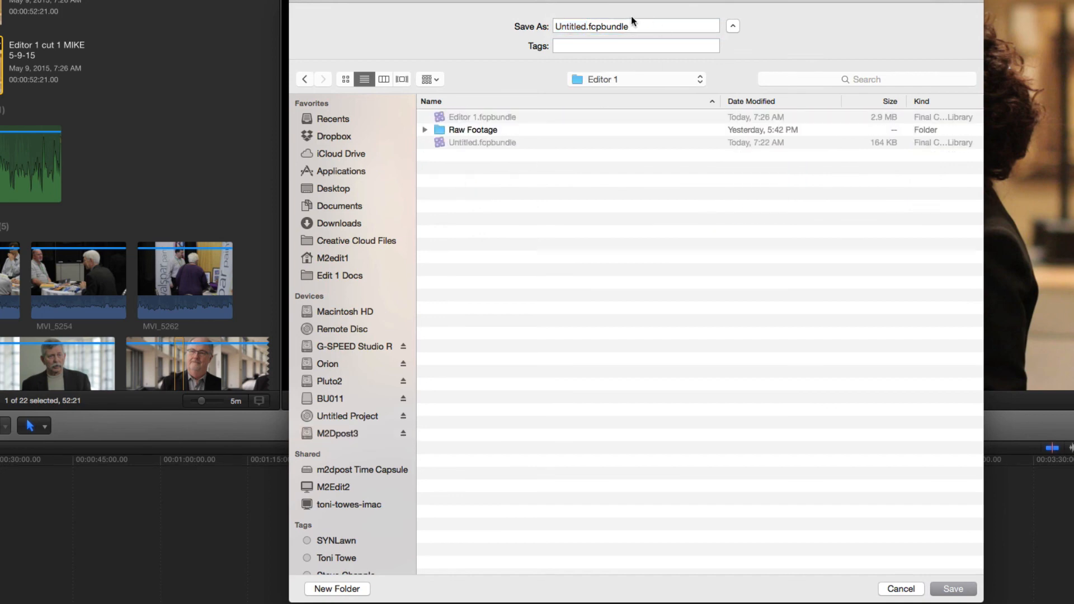
Step: Name the new library Transfer Library and save it in the Editor 1 folder
left_click(586, 26)
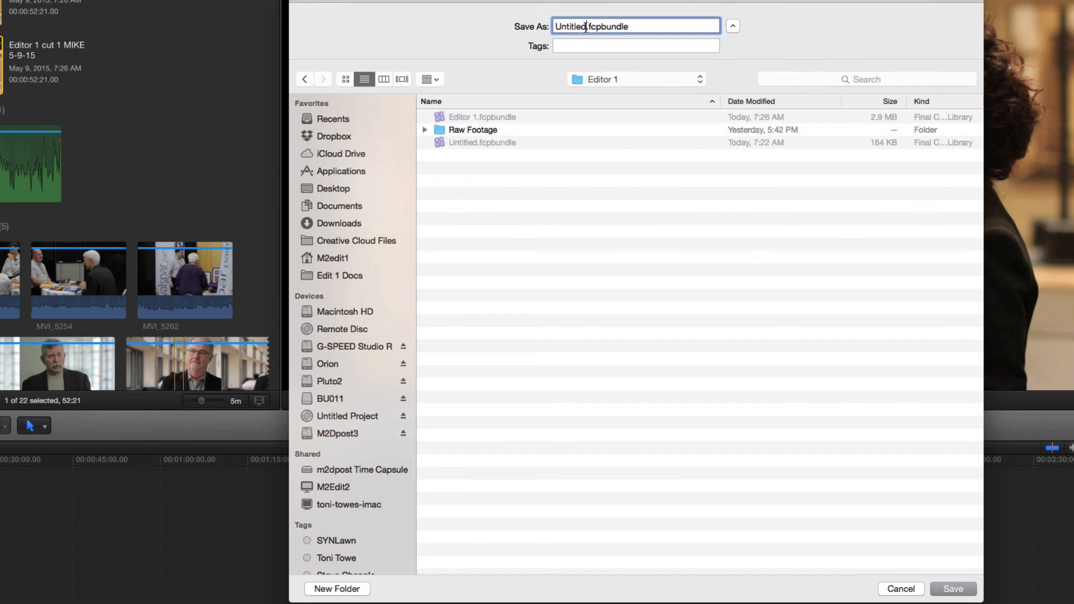
double_click(586, 26)
type("Transfer Library")
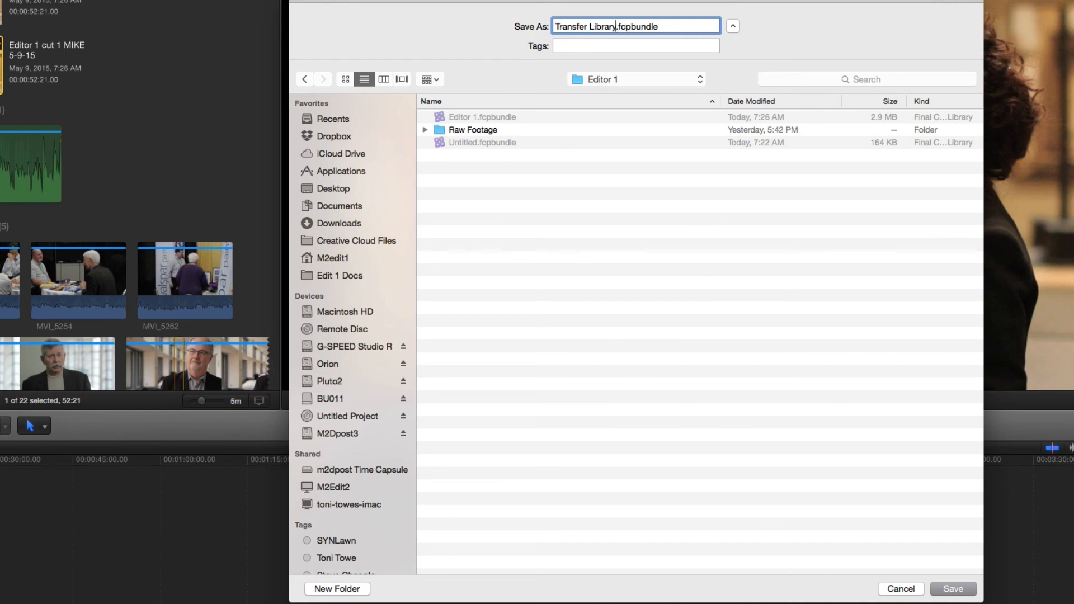
key("Return")
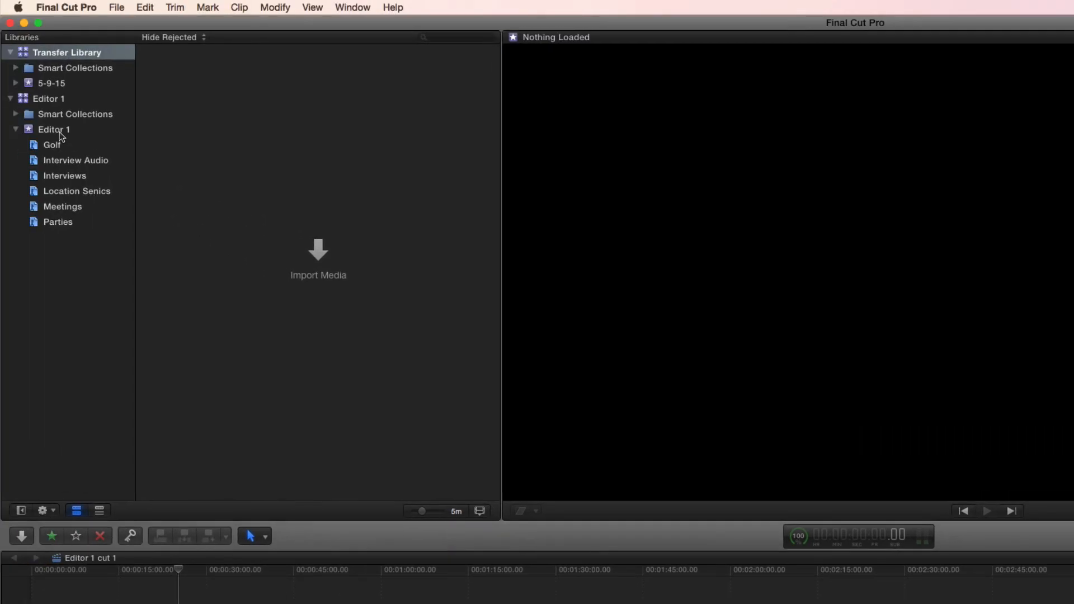
Step: Rename the 5-9-15 event in the Transfer Library as Transfer Library, reusing the library's own name
left_click(55, 129)
left_click(84, 52)
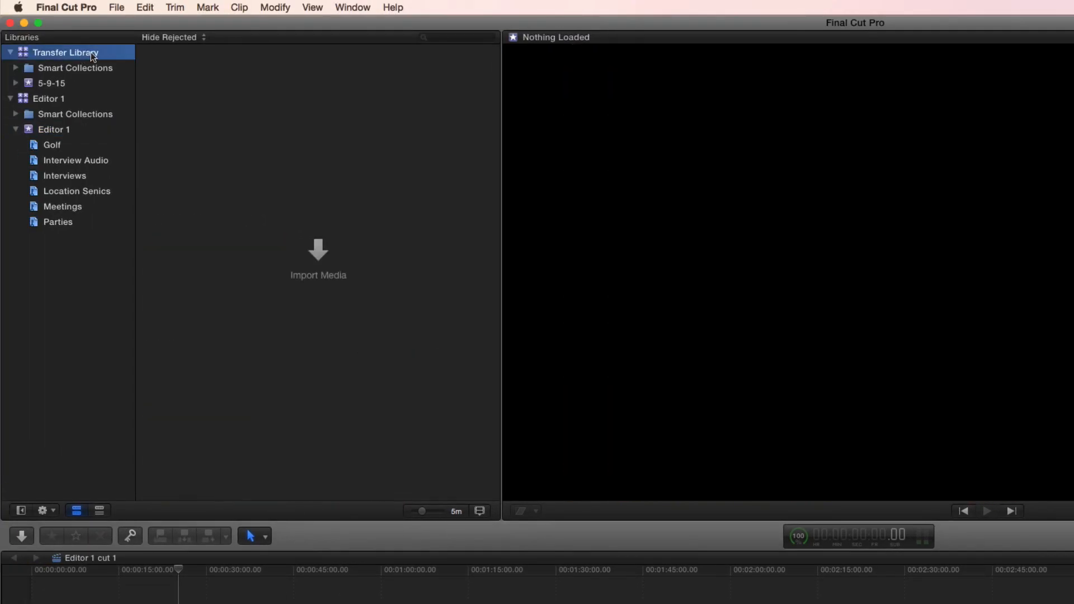
left_click(90, 52)
key("super+c")
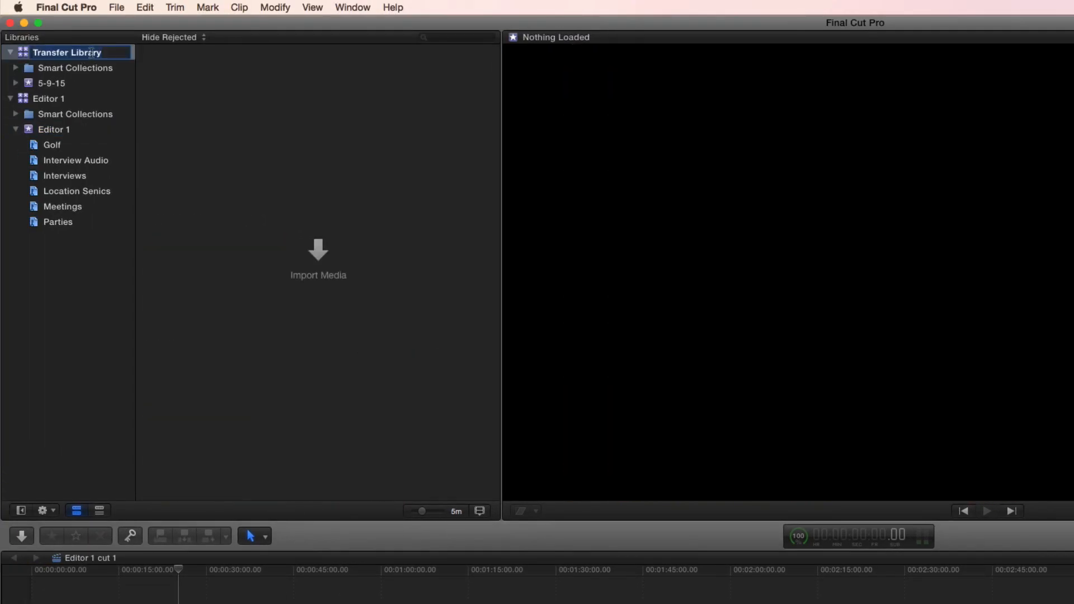
left_click(47, 86)
left_click(46, 82)
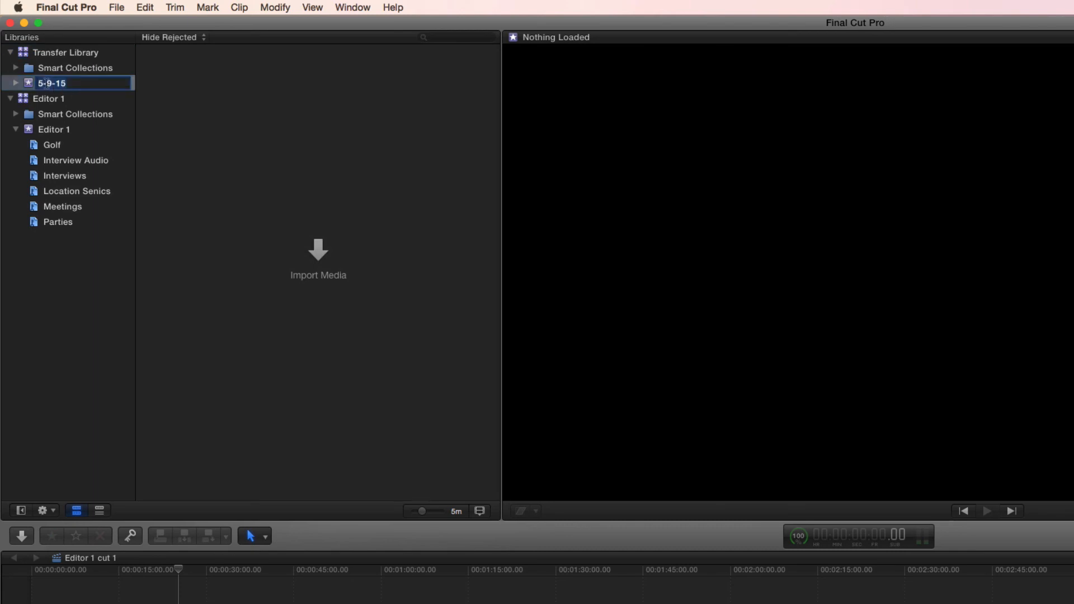
key("super+v")
Step: Copy the duplicated 5-9-15 project from the Editor 1 event to the Transfer Library event, without optimized or proxy media
left_click(100, 130)
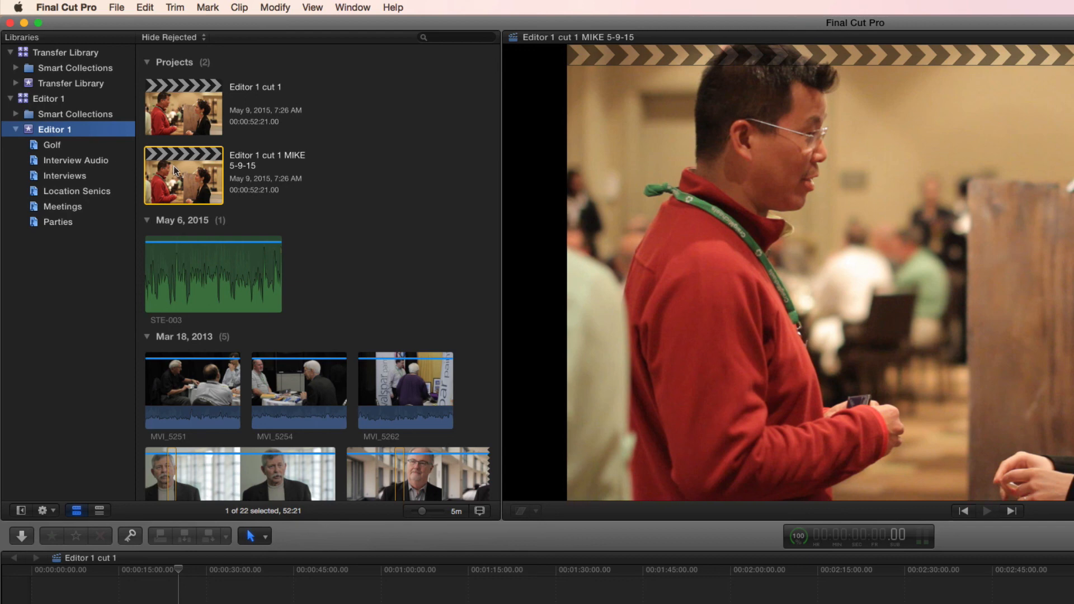
left_click(190, 176)
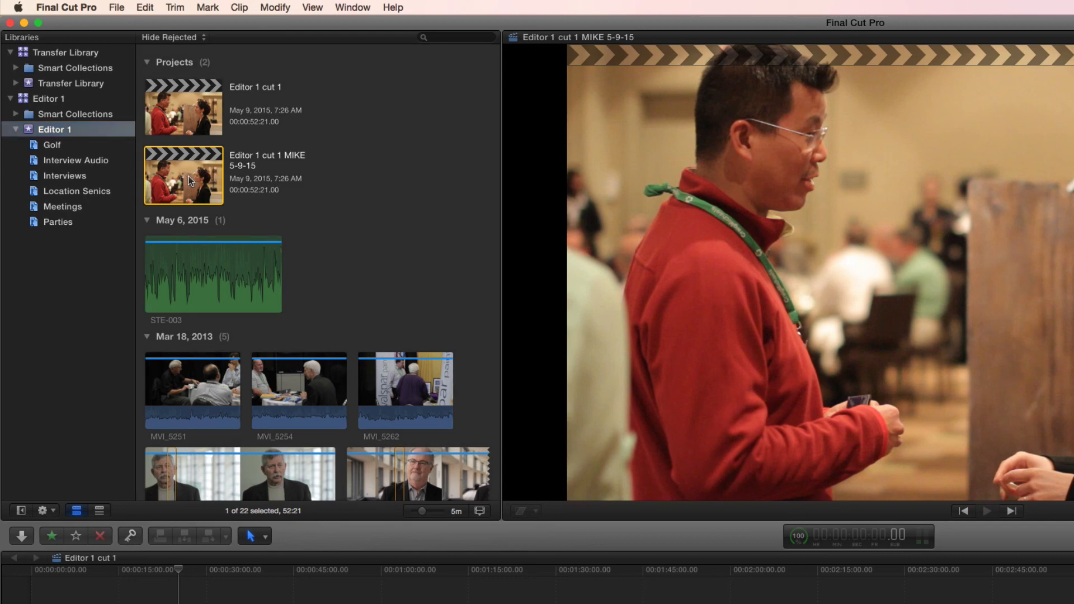
left_click_drag(165, 161, 82, 79)
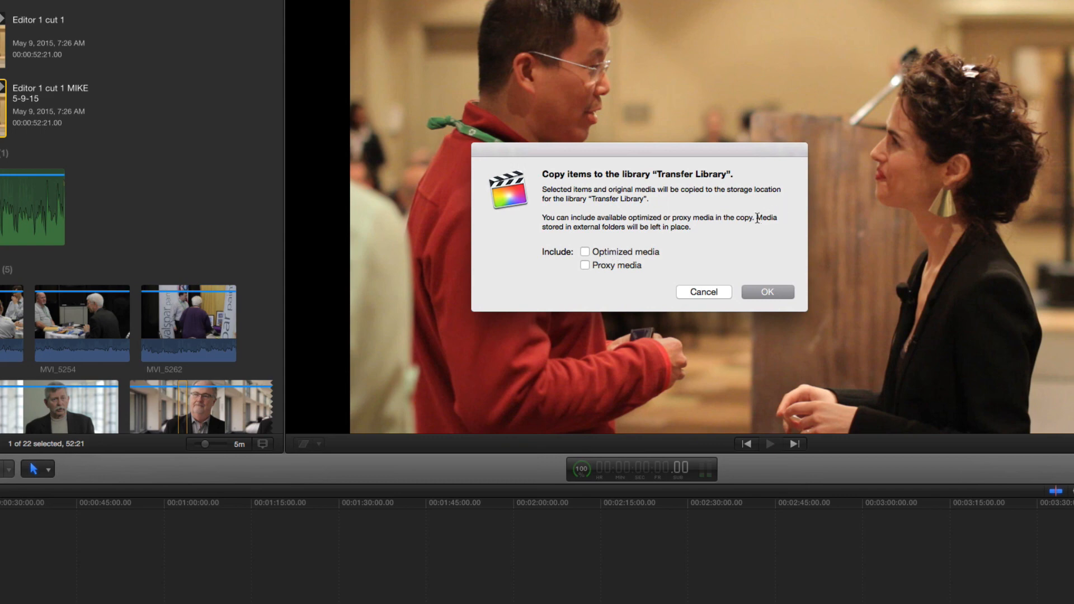
left_click_drag(757, 218, 699, 228)
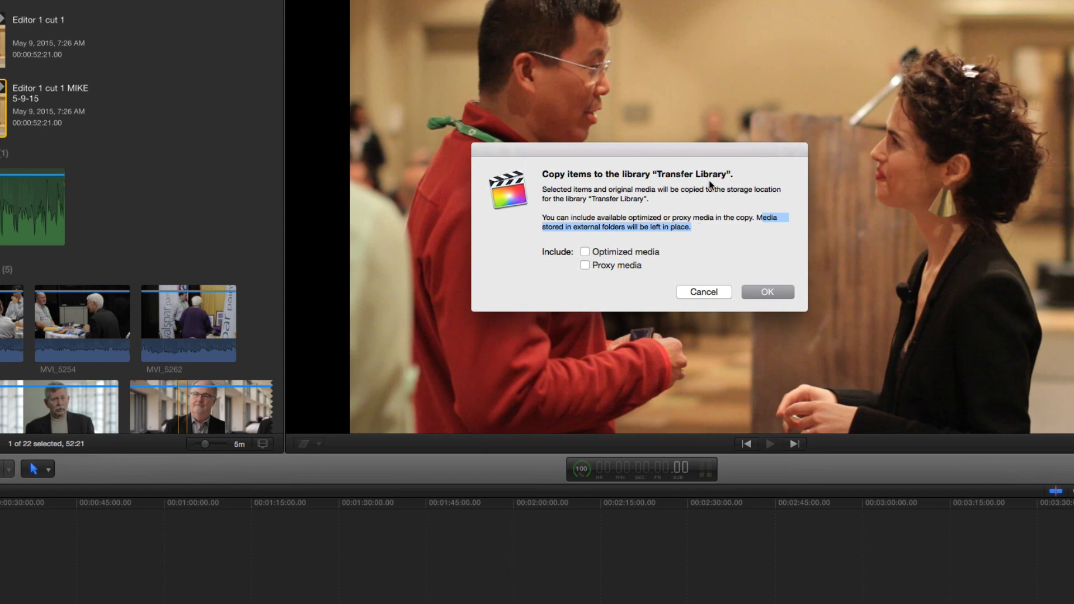
left_click(768, 296)
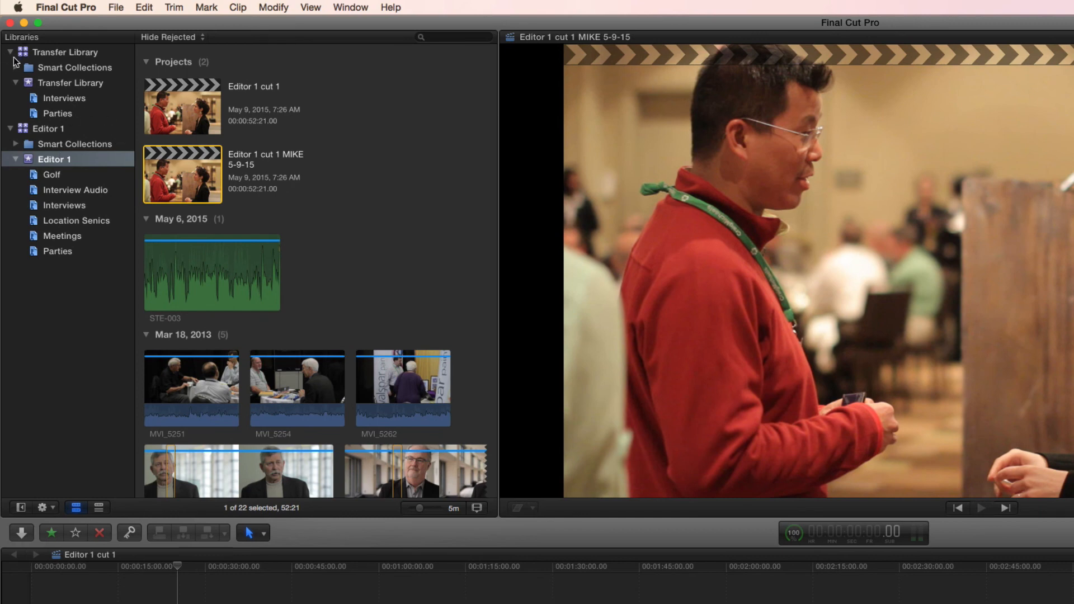
Step: Examine the project and the clips that were copied into the Transfer Library
left_click(58, 56)
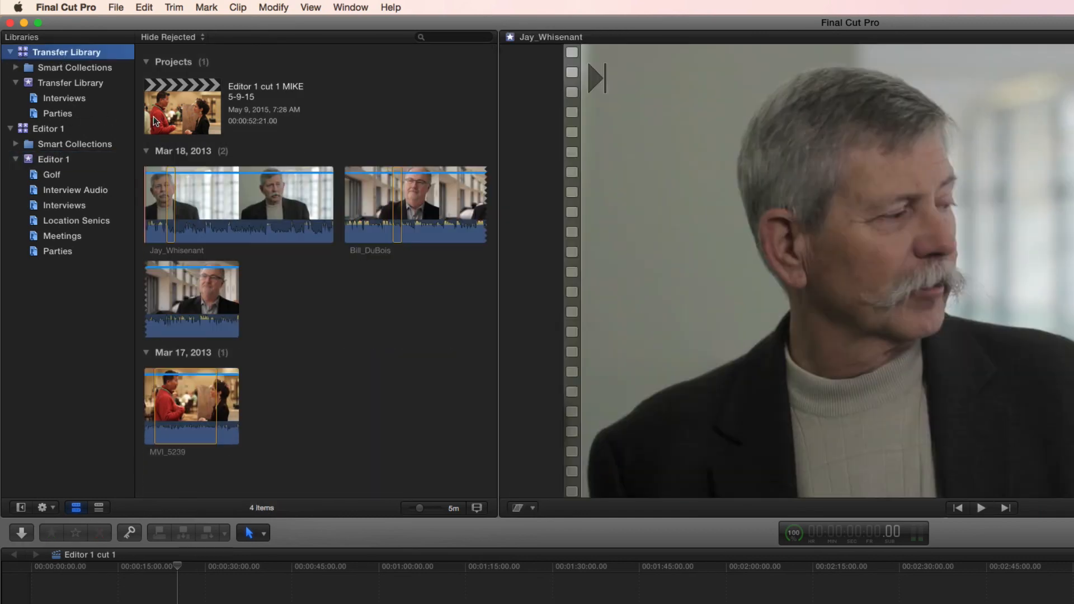
left_click(179, 118)
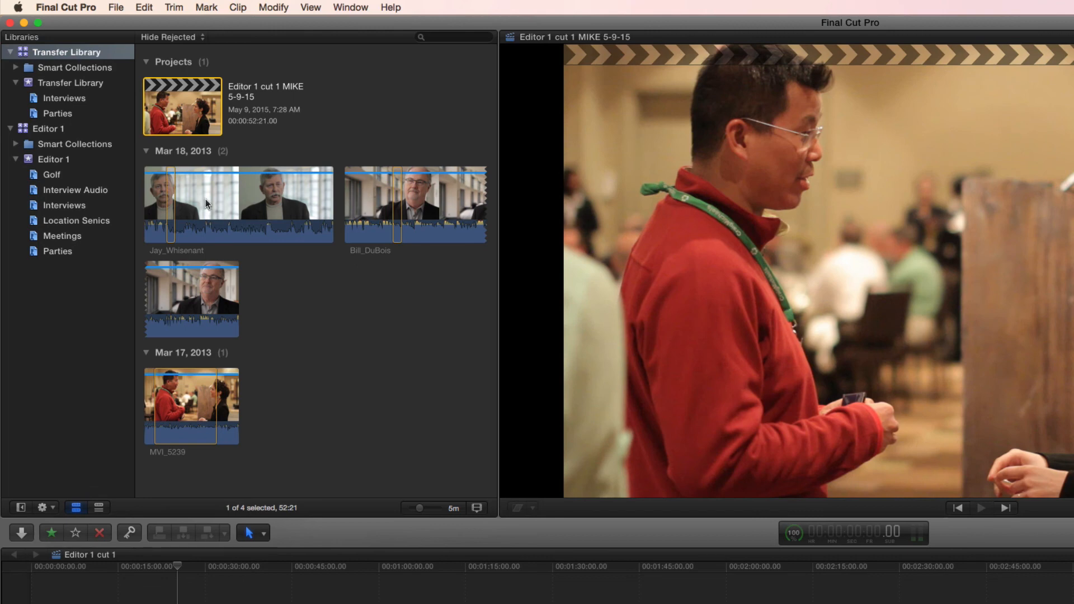
left_click(234, 216)
left_click(206, 292)
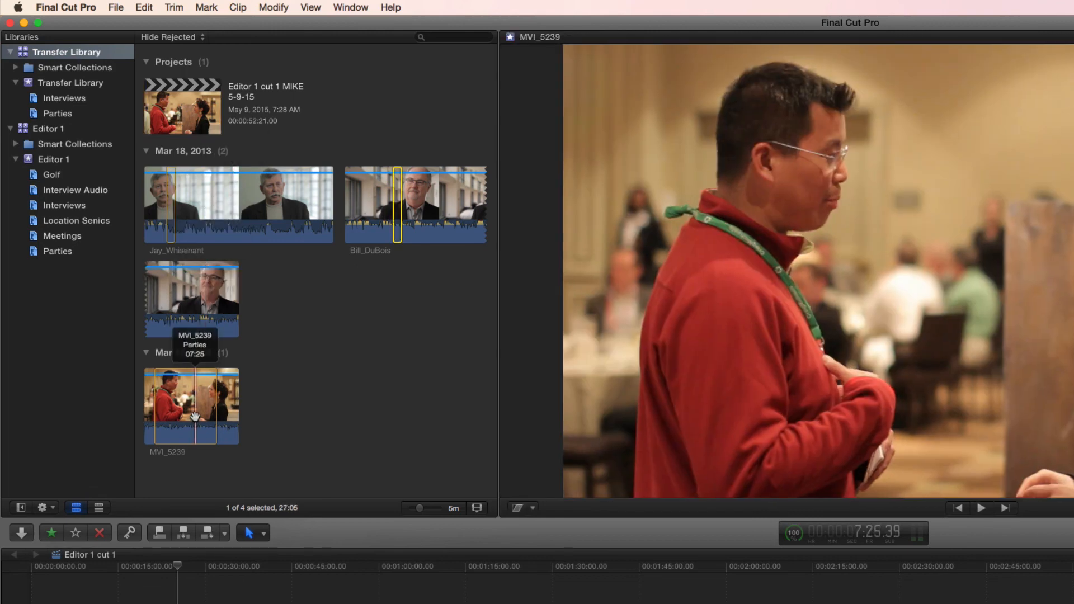
left_click(198, 417)
left_click(218, 209)
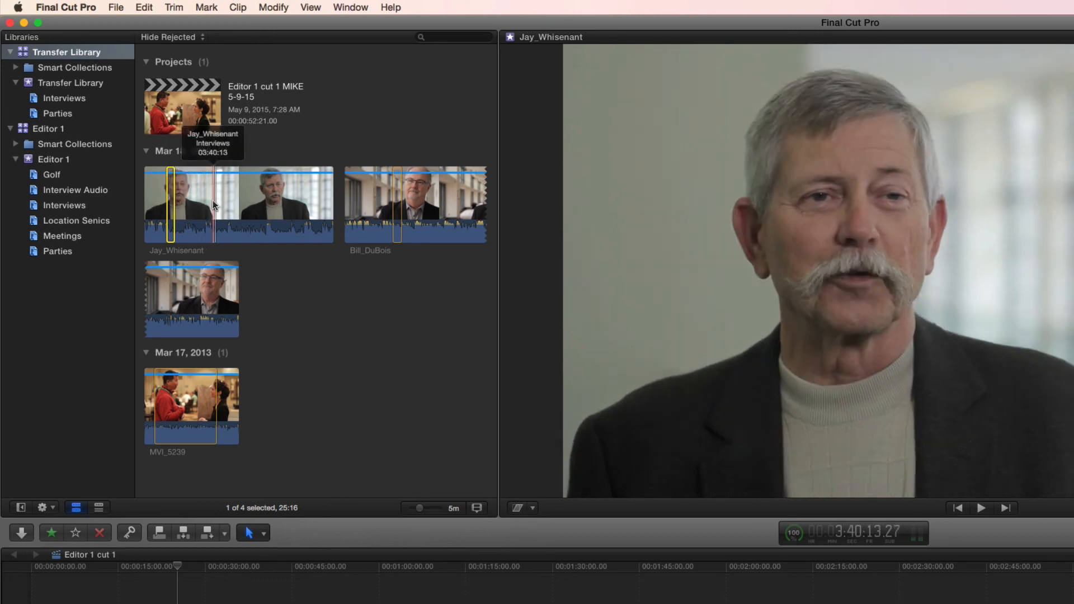
Step: Switch to Finder and copy Transfer Library.fcpbundle from the Editor 1 folder into the Editor 2 folder
key("super+Tab")
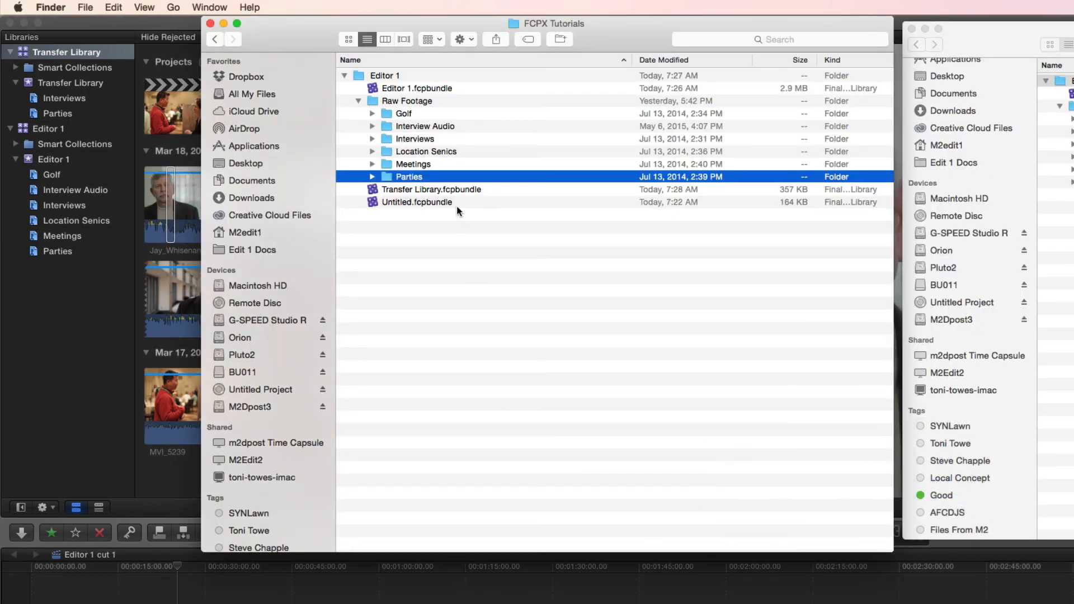
left_click(432, 190)
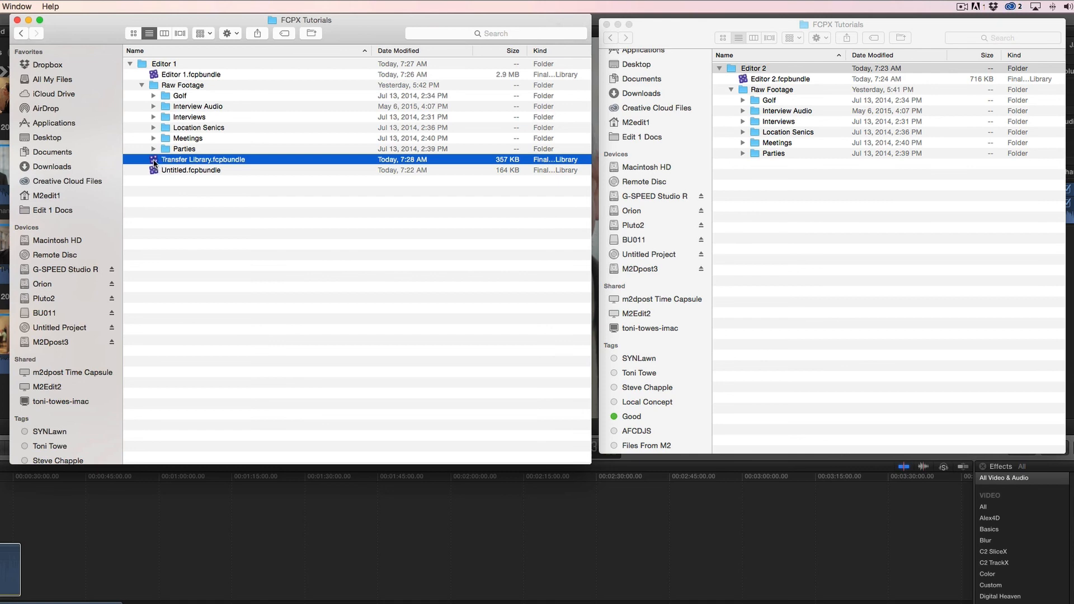
left_click_drag(154, 163, 781, 200)
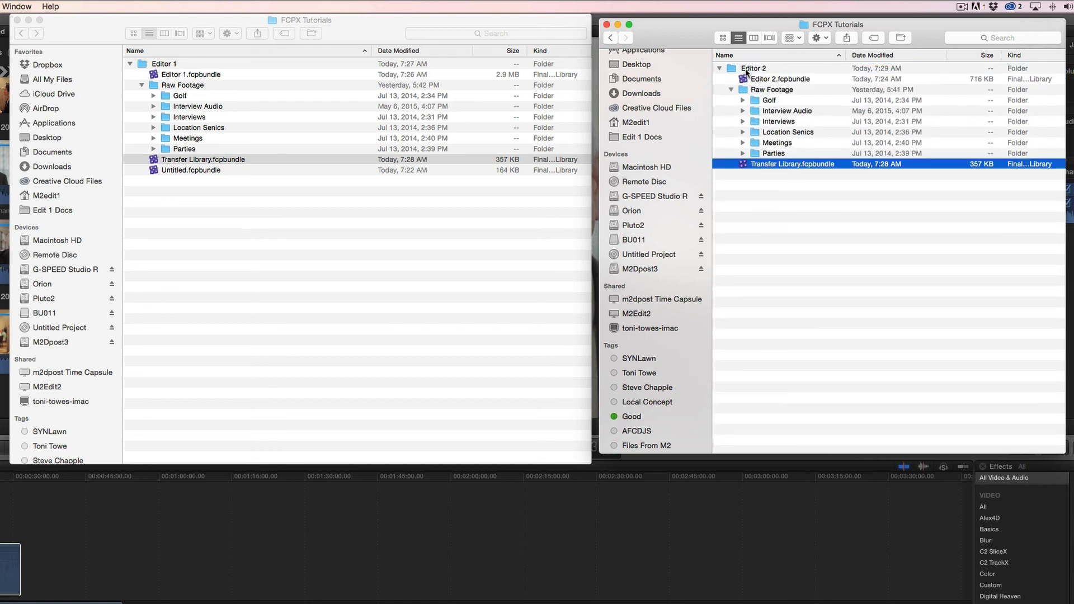
Step: Switch to Final Cut Pro and close both the Transfer Library and the Editor 1 library
key("super+Tab")
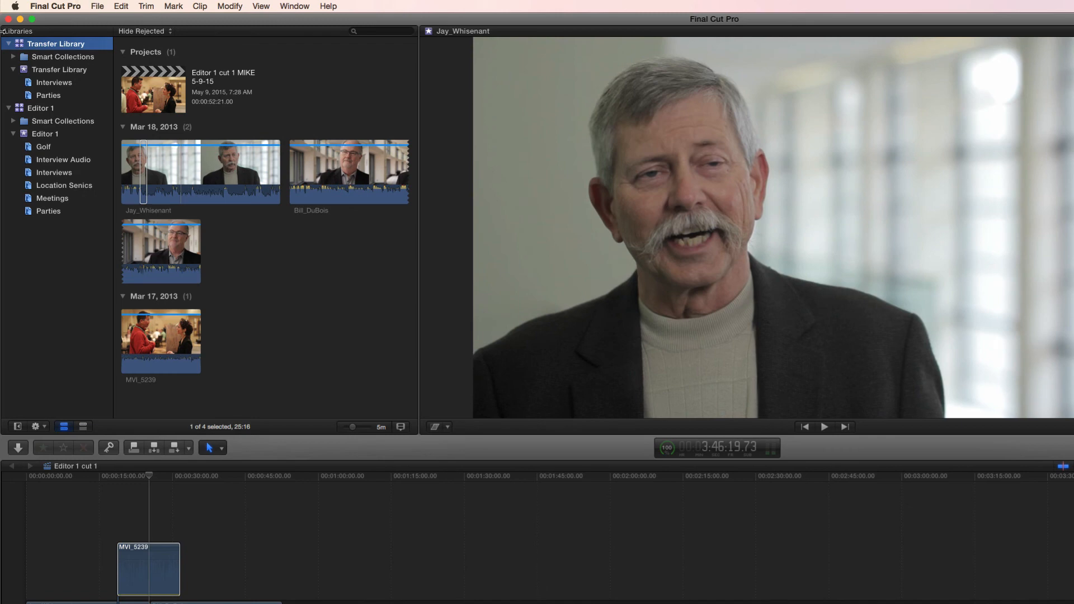
key("super+w")
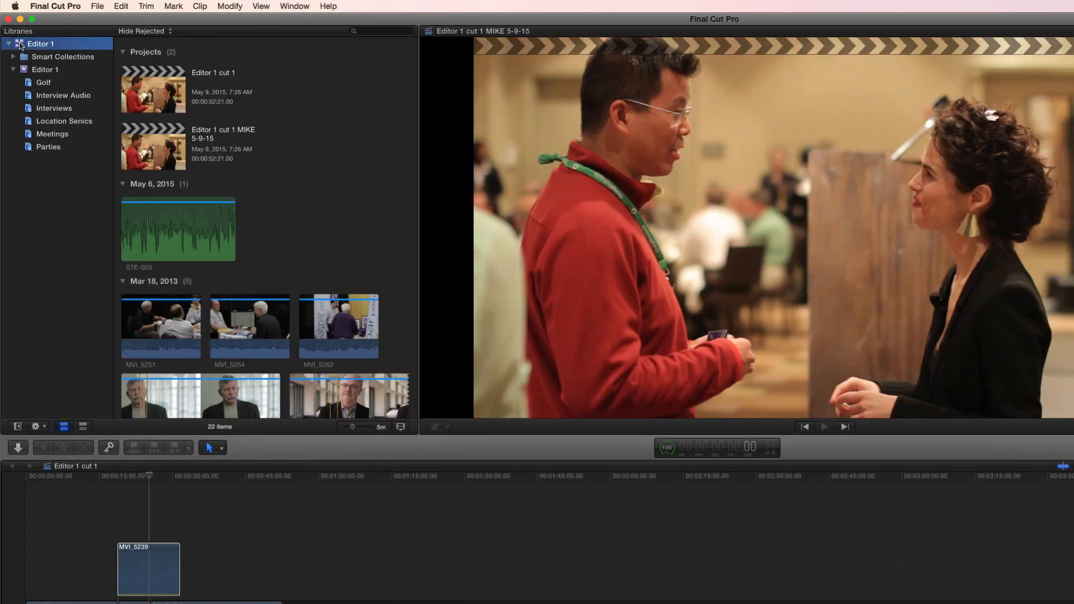
key("ctrl+alt+c")
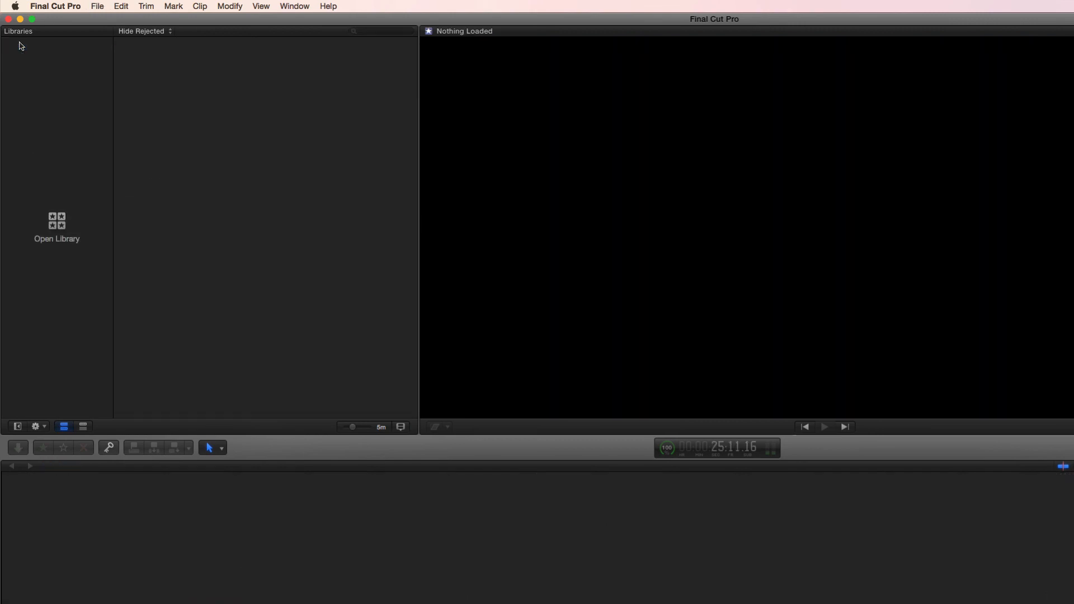
Step: Open the Editor 2 library from the recent libraries
left_click(97, 6)
mouse_move(105, 37)
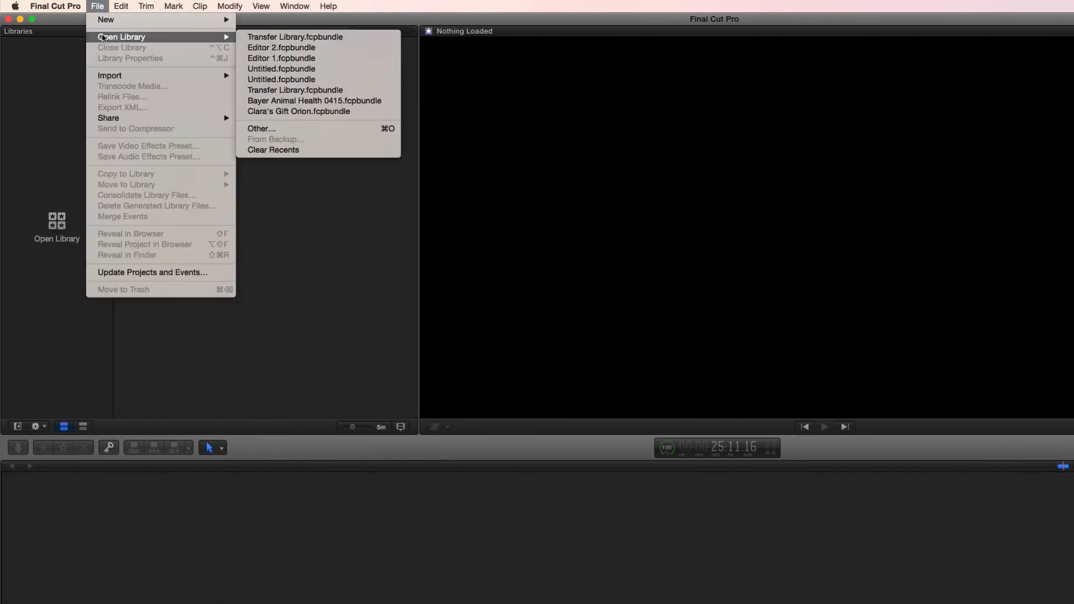
left_click(266, 47)
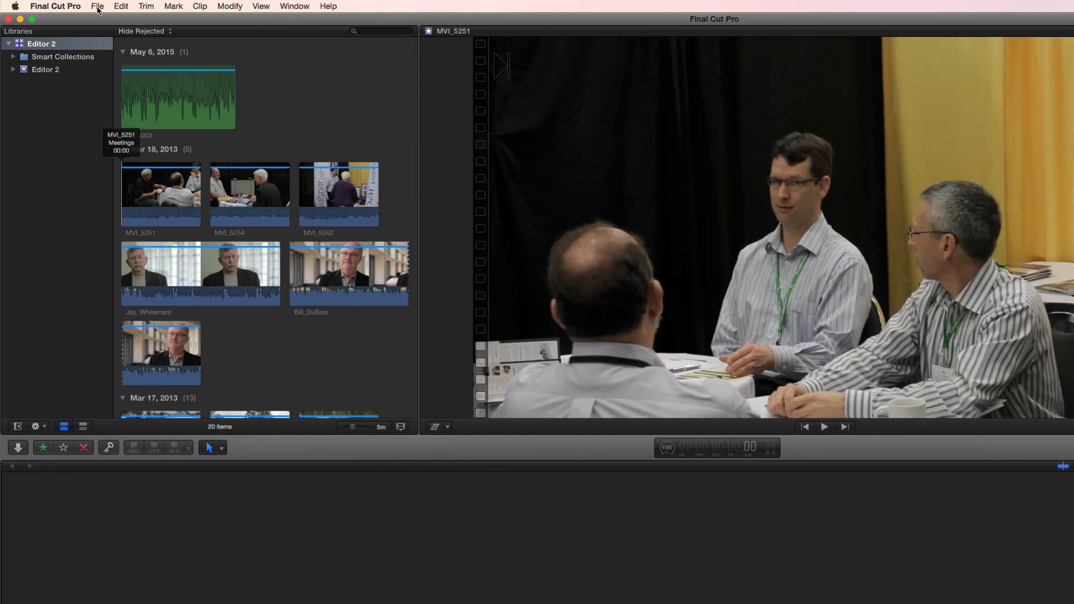
Step: Locate and open Transfer Library.fcpbundle from G-SPEED Studio R > FCPX Tutorials > Editor 2
left_click(97, 7)
mouse_move(103, 38)
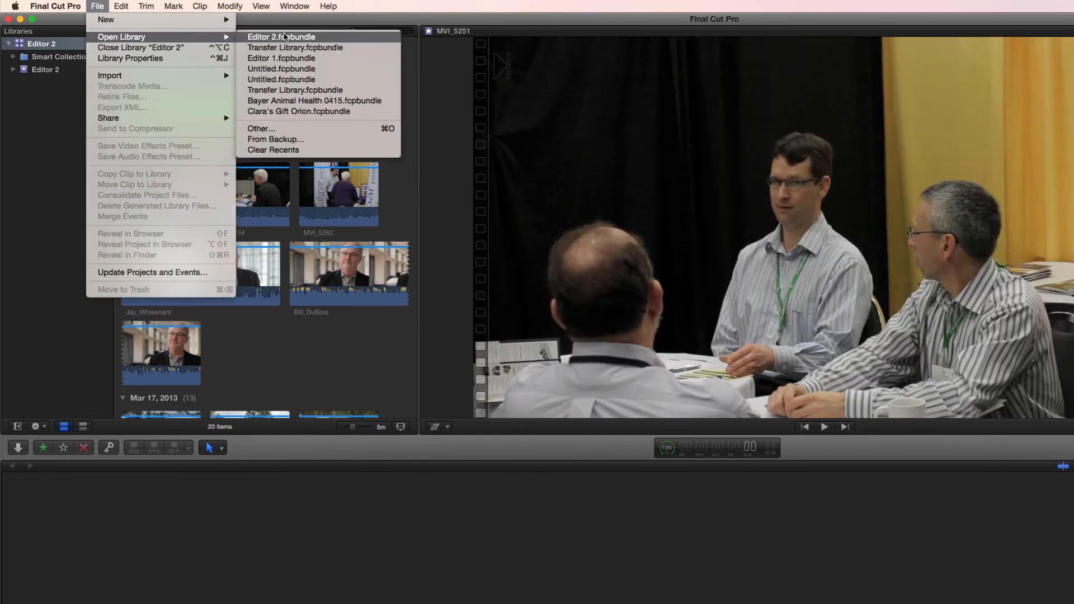
left_click(276, 130)
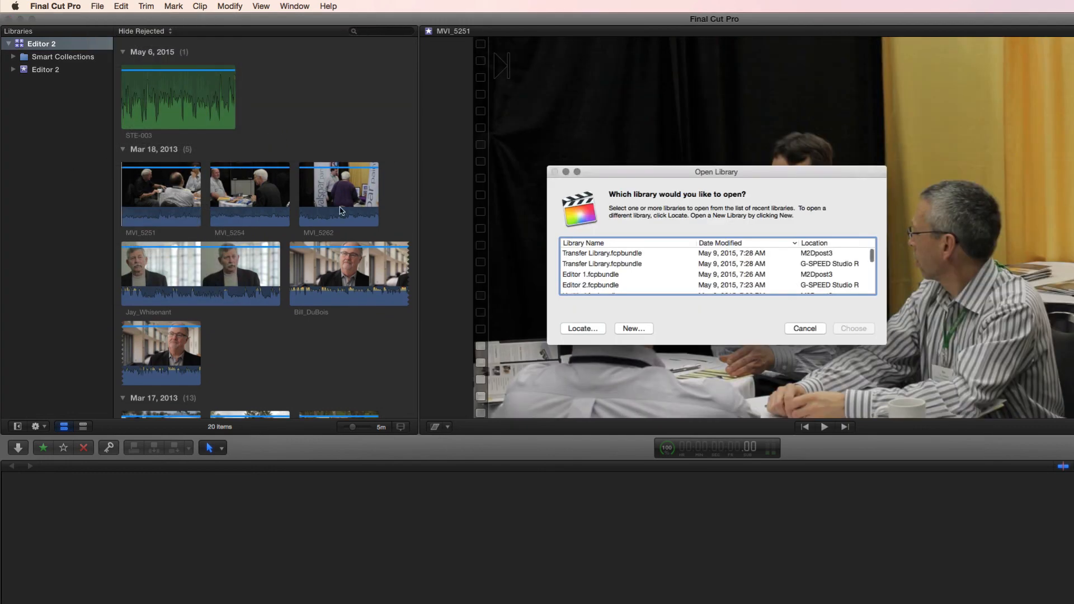
left_click(587, 333)
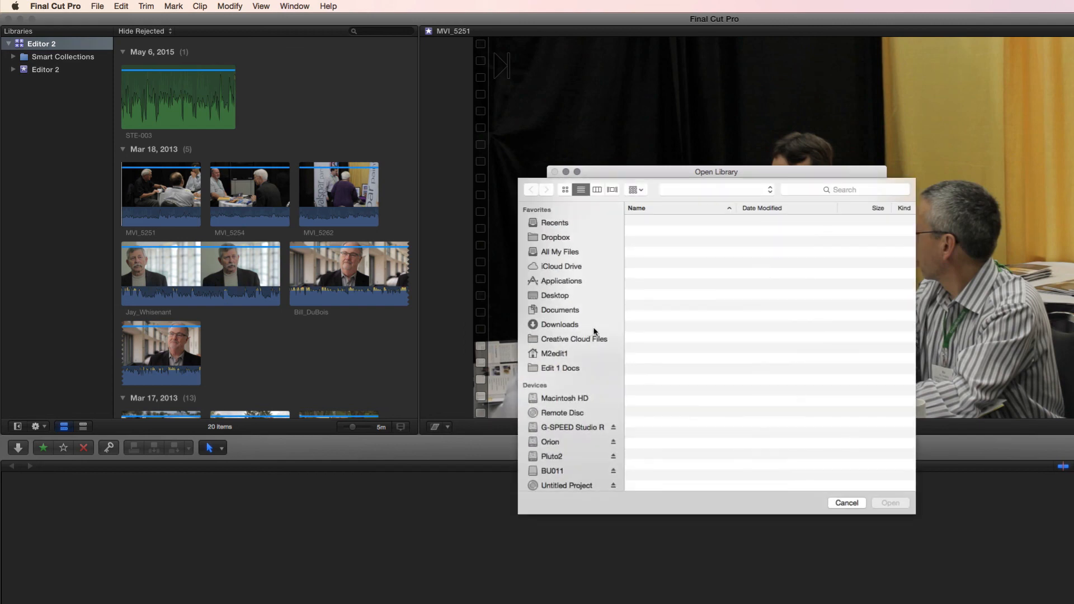
left_click(561, 430)
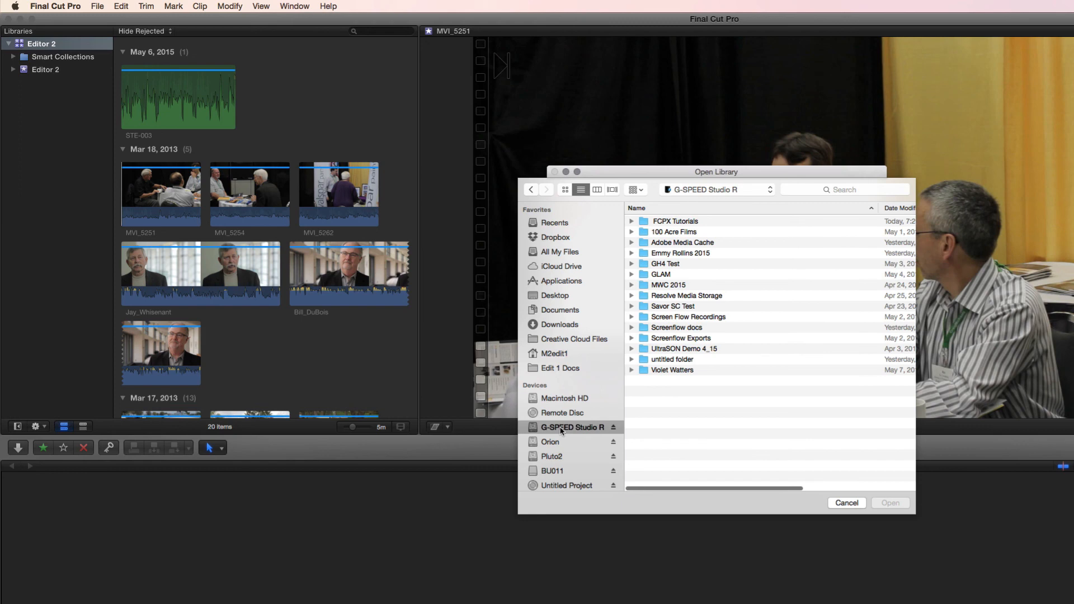
double_click(677, 223)
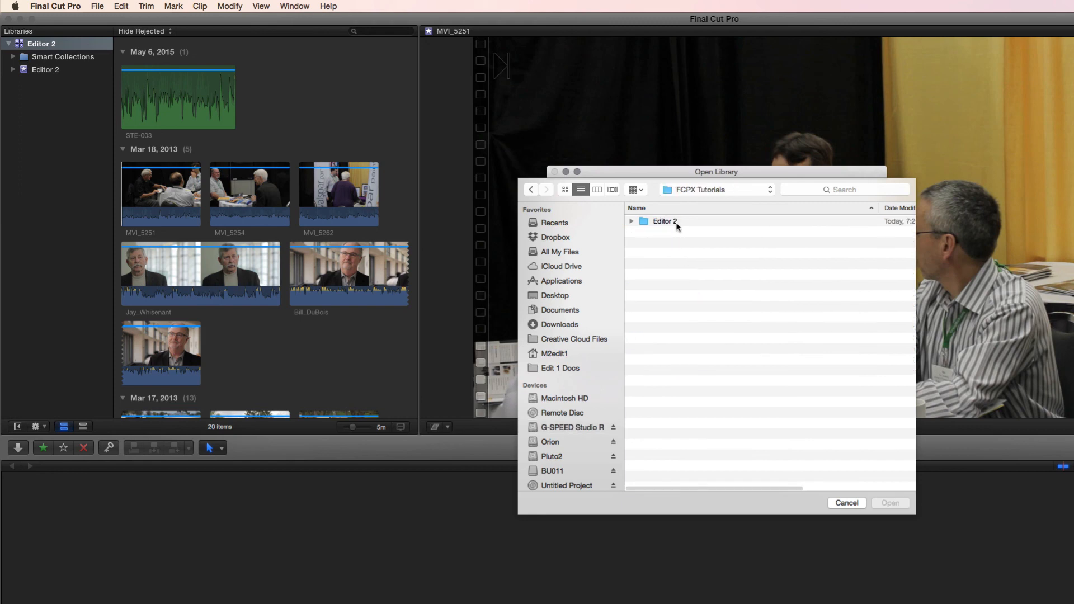
double_click(661, 222)
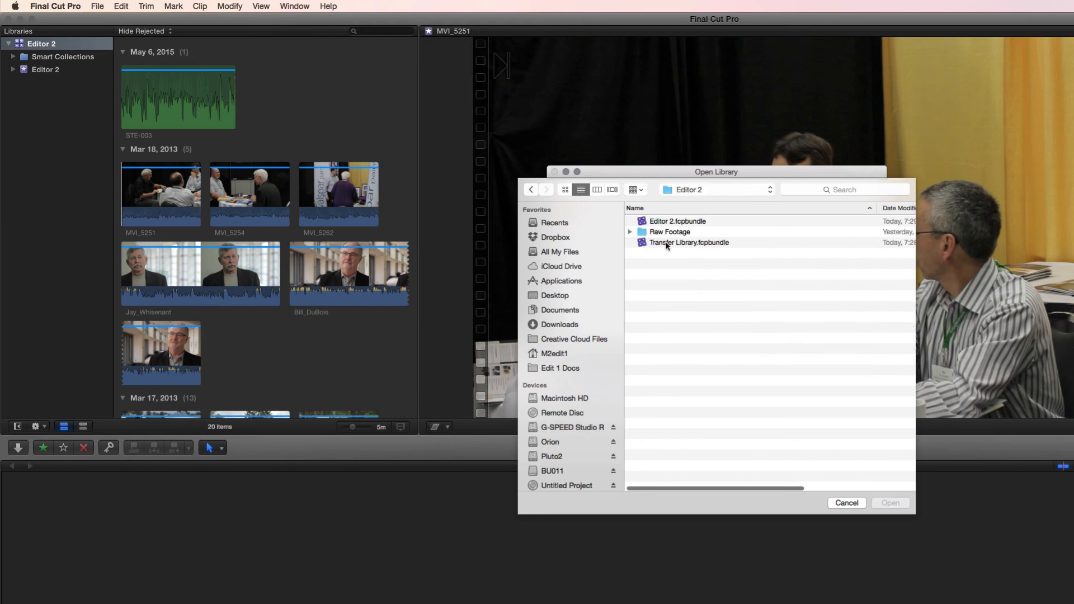
left_click(666, 243)
left_click(896, 504)
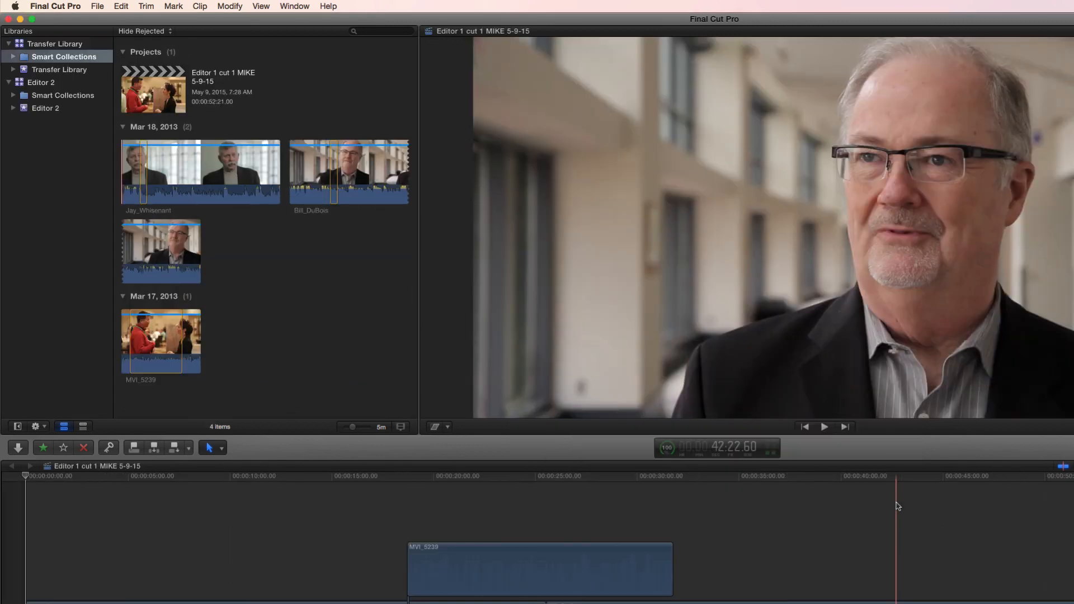
Step: Switch to Finder and try to eject the M2Dpost3 drive
key("super+Tab")
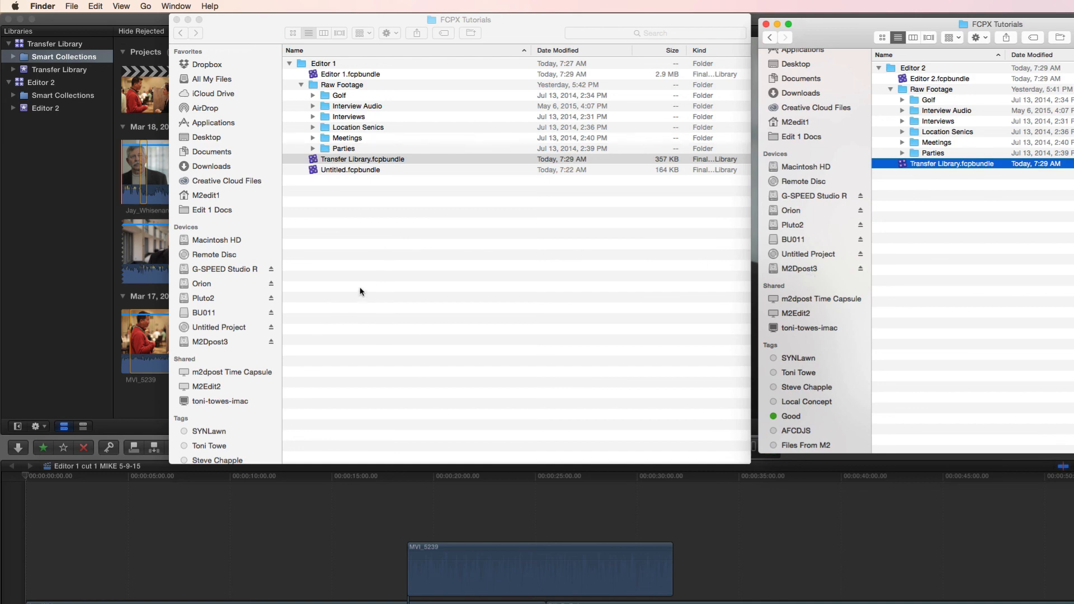
left_click(271, 342)
left_click(271, 342)
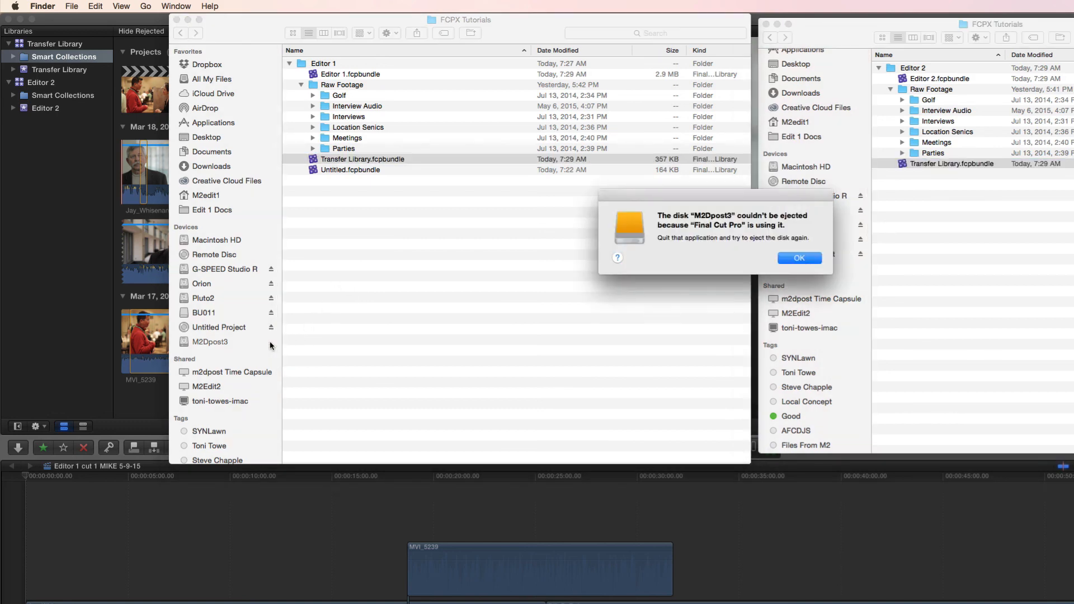
left_click(802, 260)
Step: Quit Final Cut Pro and eject the M2Dpost3 drive
key("super+Tab")
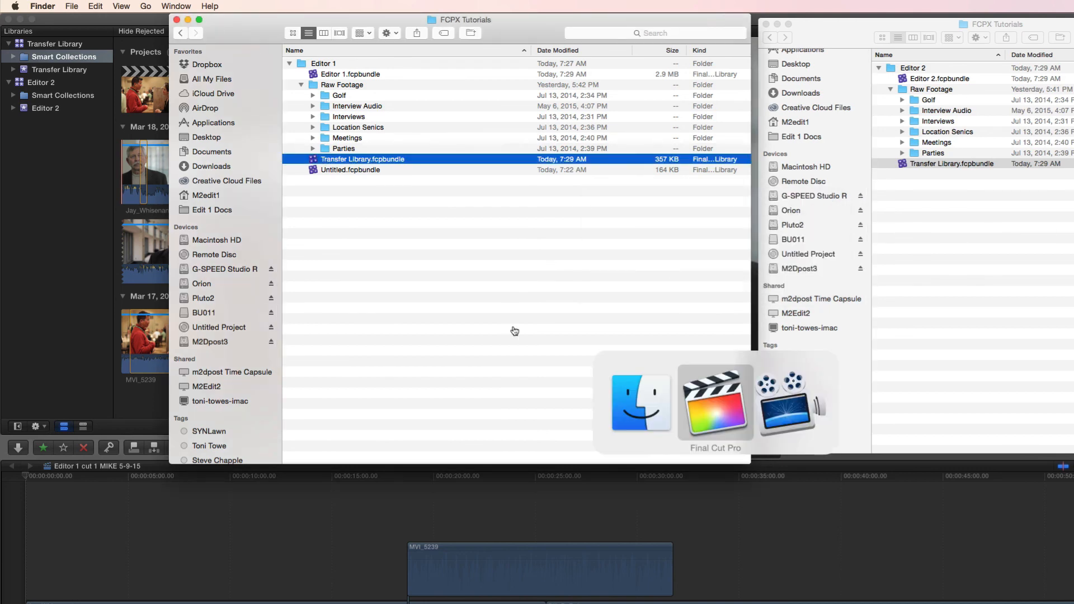
key("super+q")
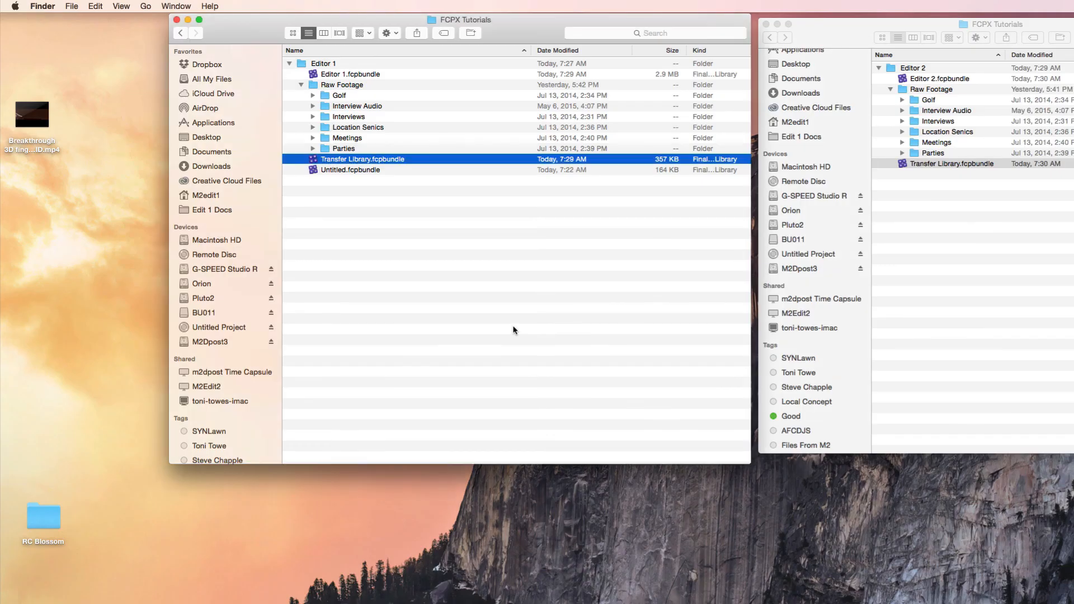
left_click(271, 342)
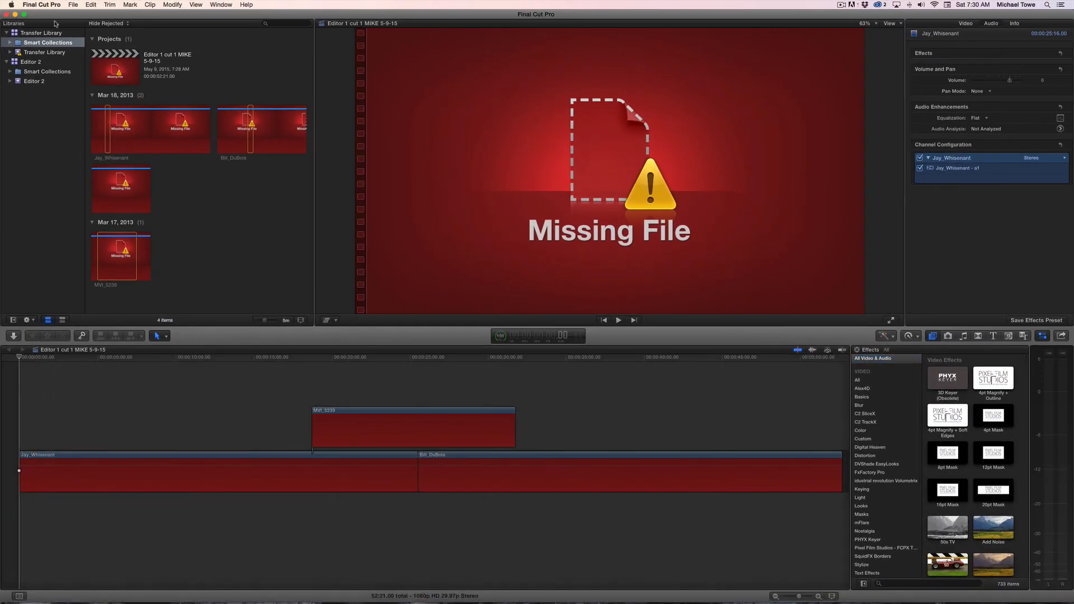
Step: Select the Editor 1 cut 1 project in the Transfer Library and open Relink Files for its clips
left_click(43, 32)
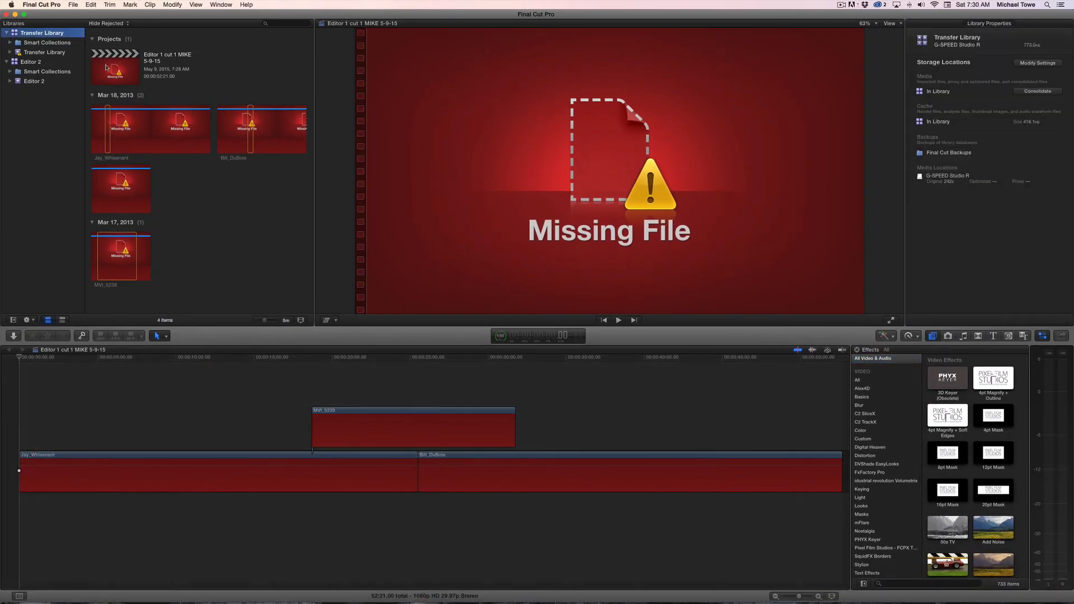
left_click(122, 65)
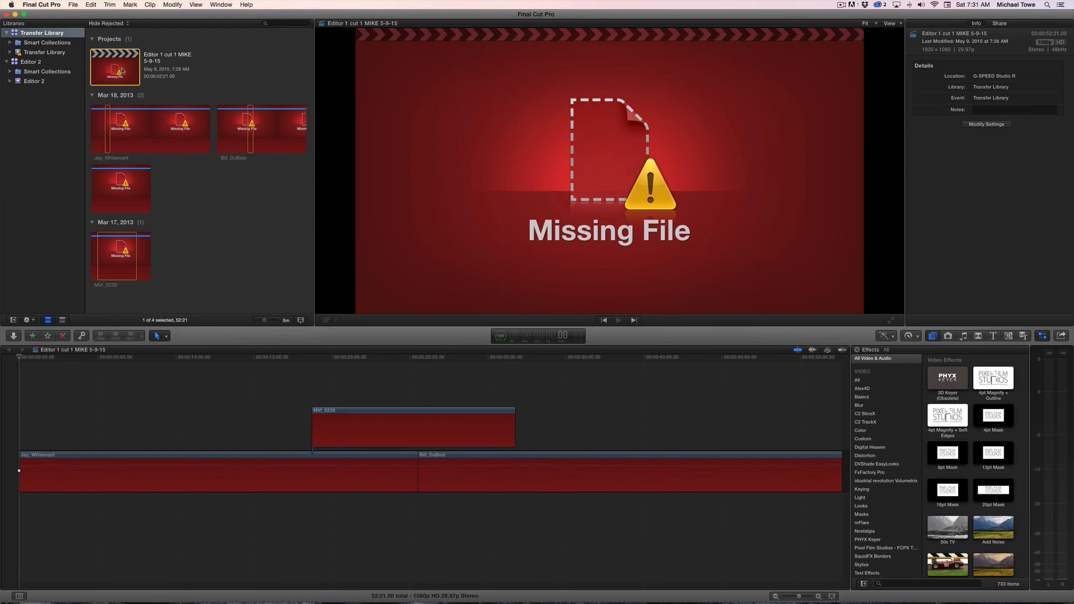
left_click(75, 5)
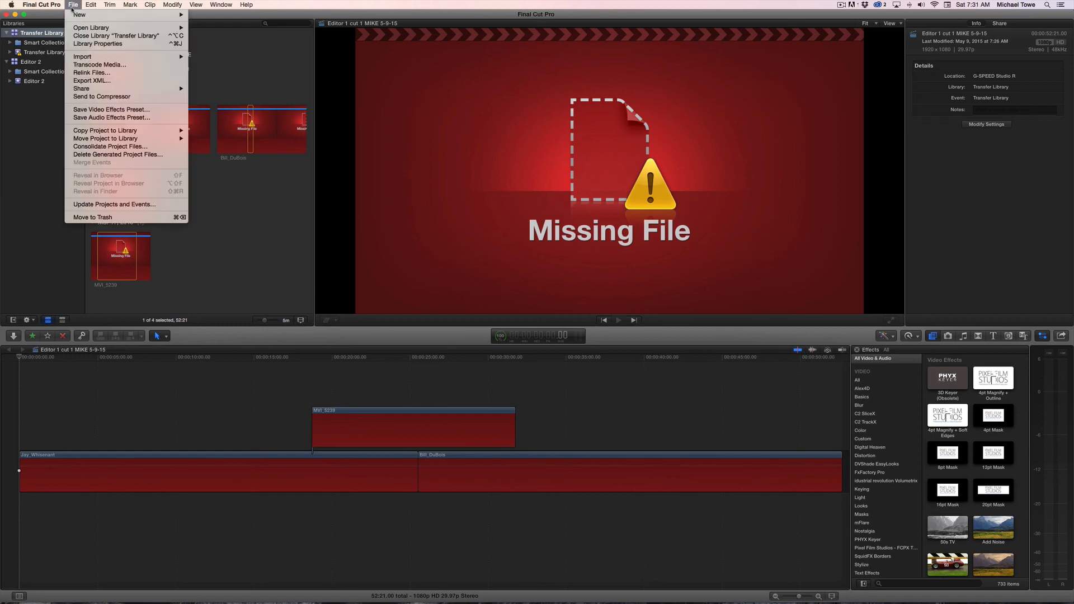
left_click(90, 72)
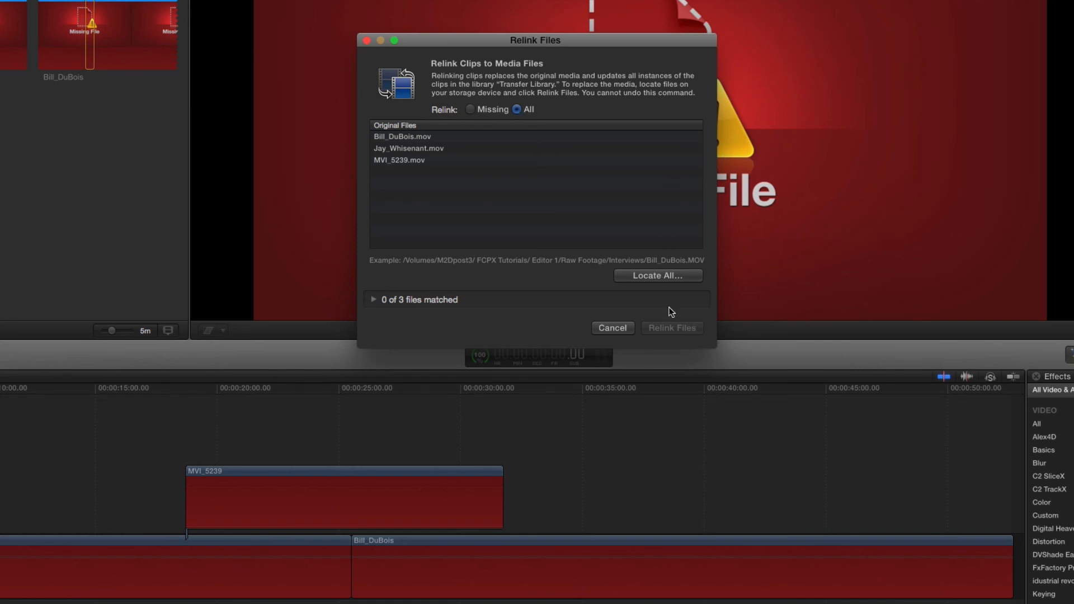
Step: Match all original files from G-SPEED Studio R > FCPX Tutorials > Editor 2, relink them, and check the first March 18 interview clip
left_click(665, 275)
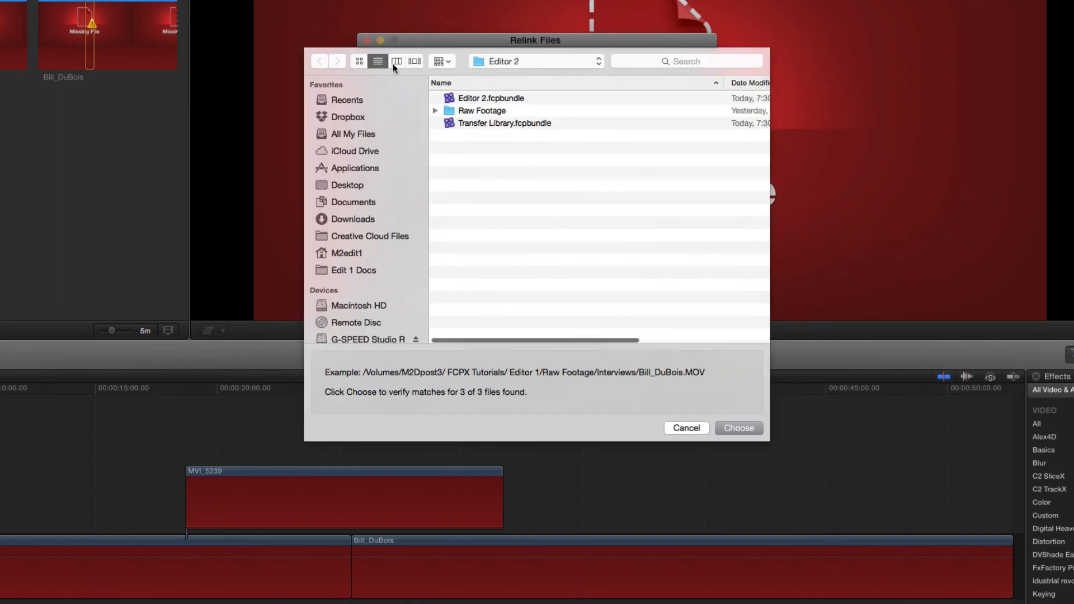
scroll(399, 279, "down", 2)
left_click(376, 292)
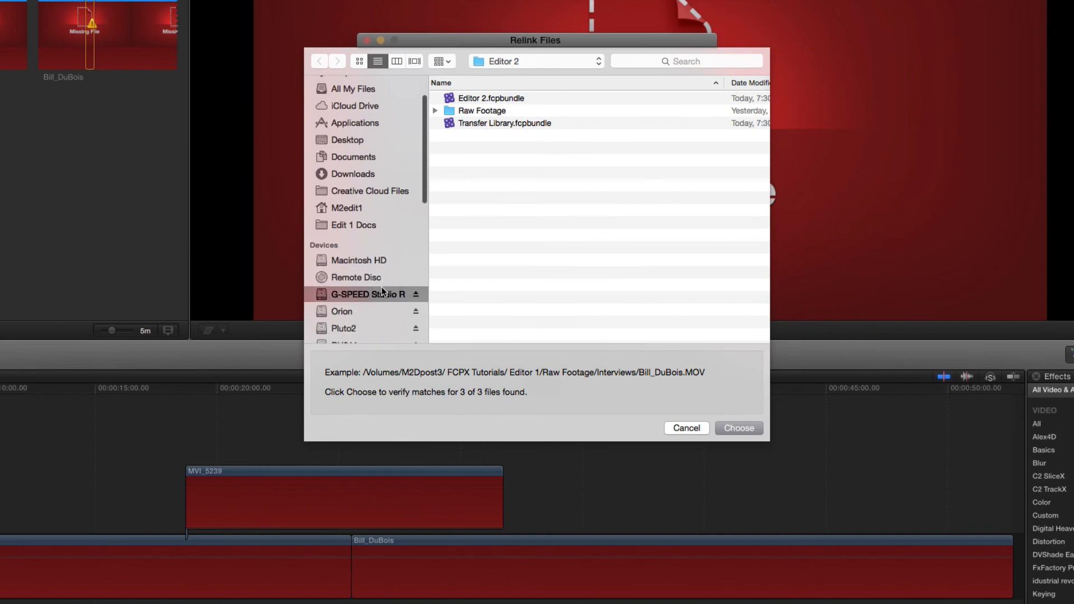
double_click(491, 95)
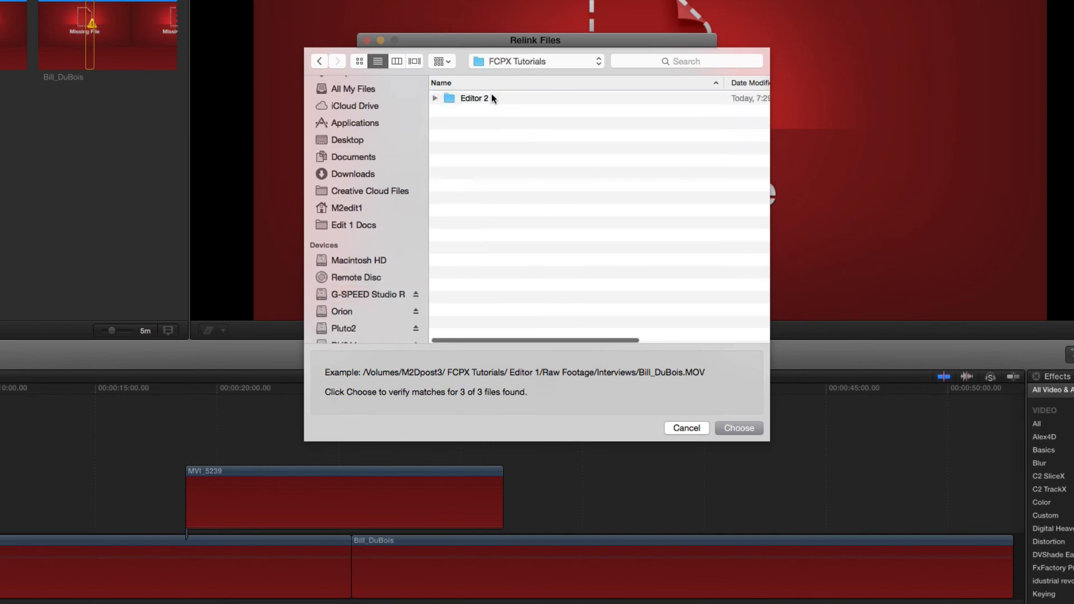
double_click(475, 98)
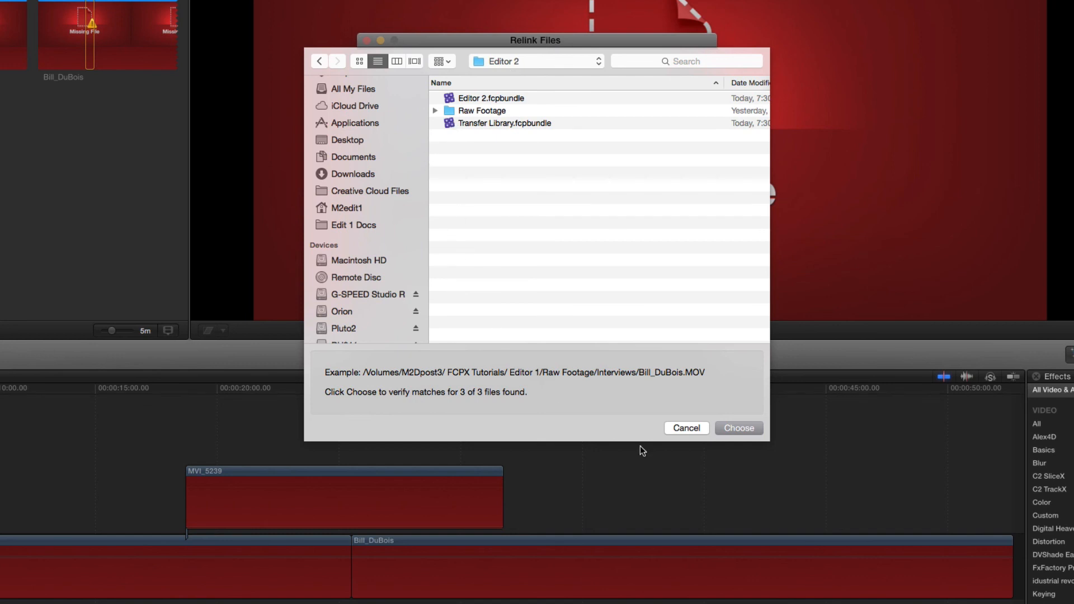
left_click(744, 429)
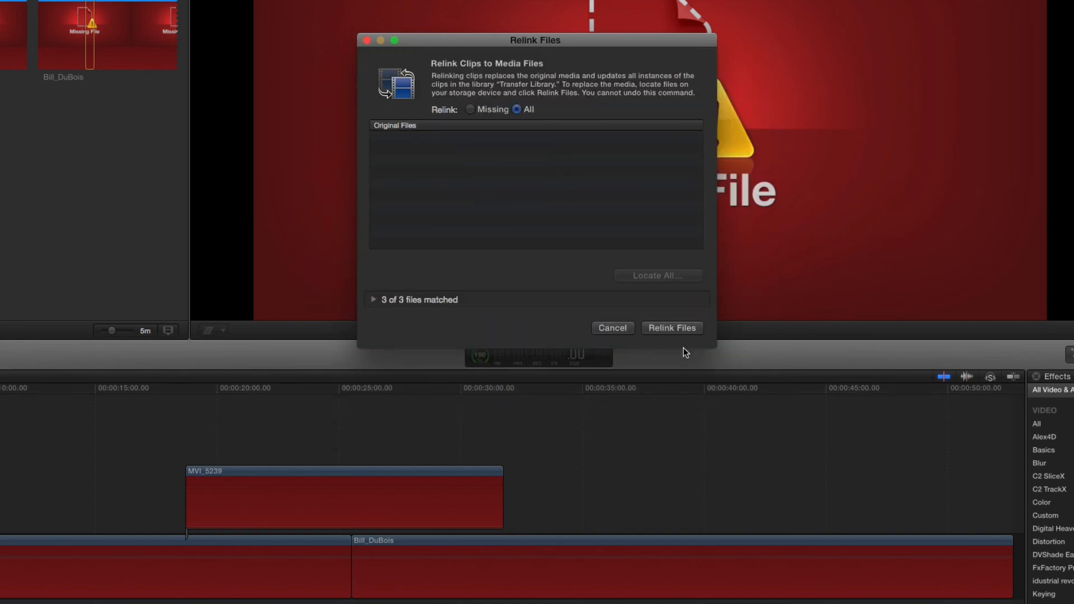
left_click(671, 328)
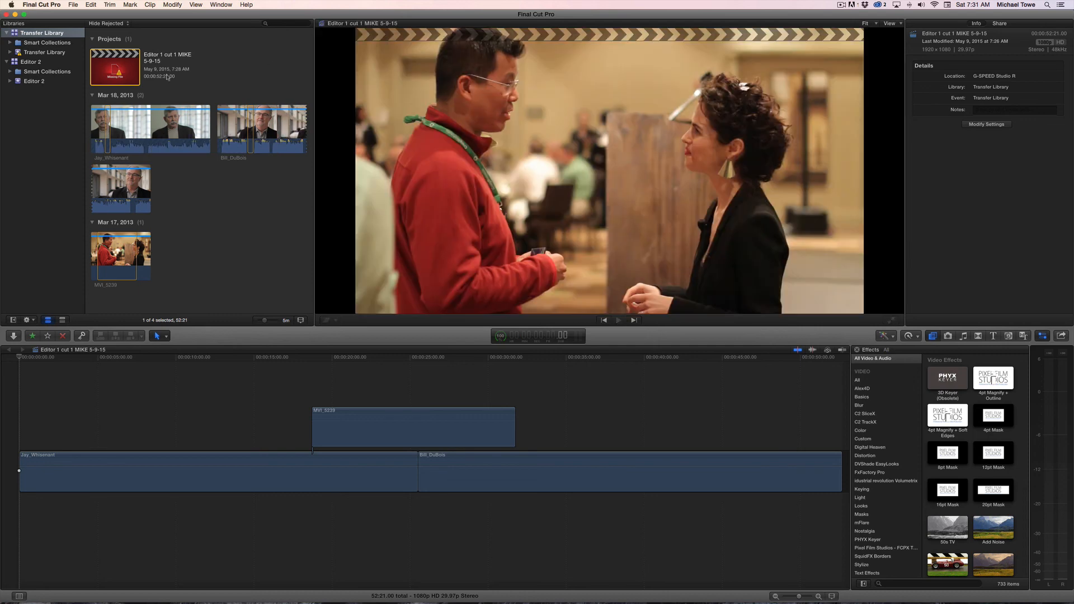
left_click(123, 128)
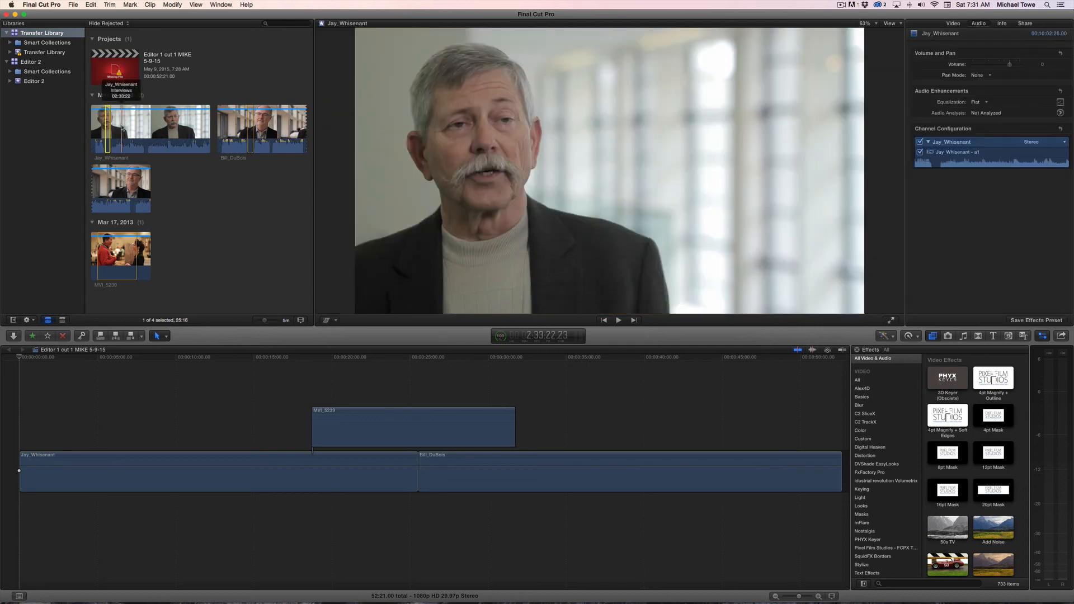